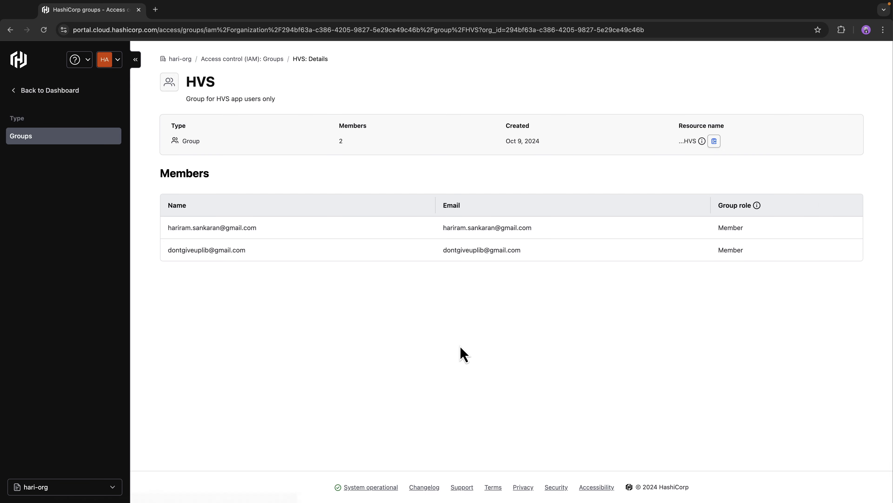
Step: Go back from the HVS group details to the groups list and the dashboard
{"action": "left_click_drag", "start_coordinate": [248, 251], "coordinate": [170, 260]}
{"action": "left_click", "coordinate": [480, 384]}
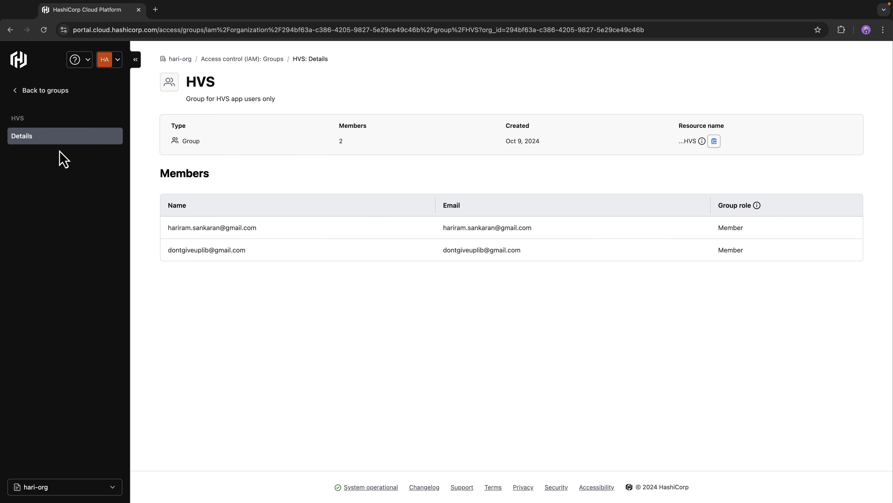
{"action": "left_click", "coordinate": [21, 92]}
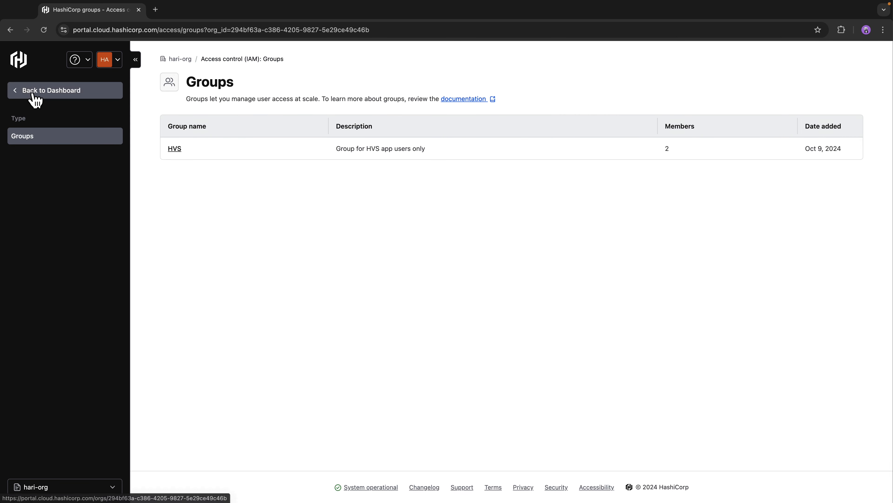
{"action": "left_click", "coordinate": [35, 100]}
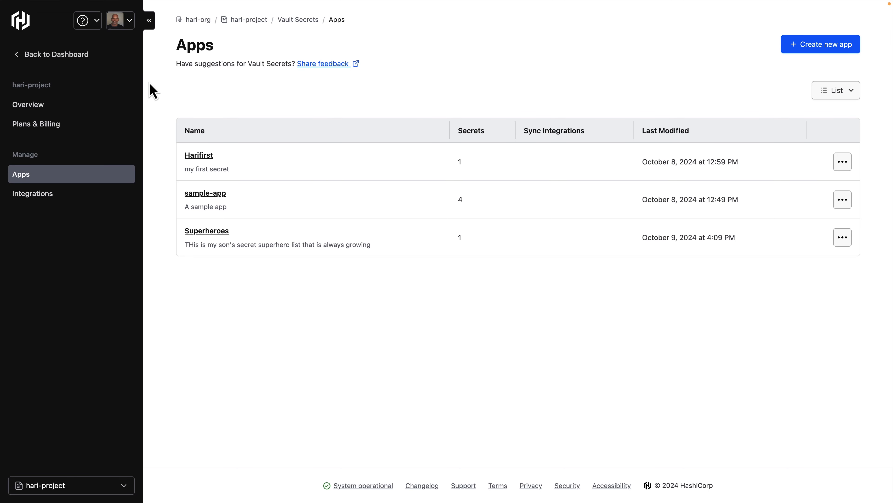
Step: Open hari-project's access control, add a new role assignment and pick the HVS group as assignee
{"action": "left_click", "coordinate": [21, 56]}
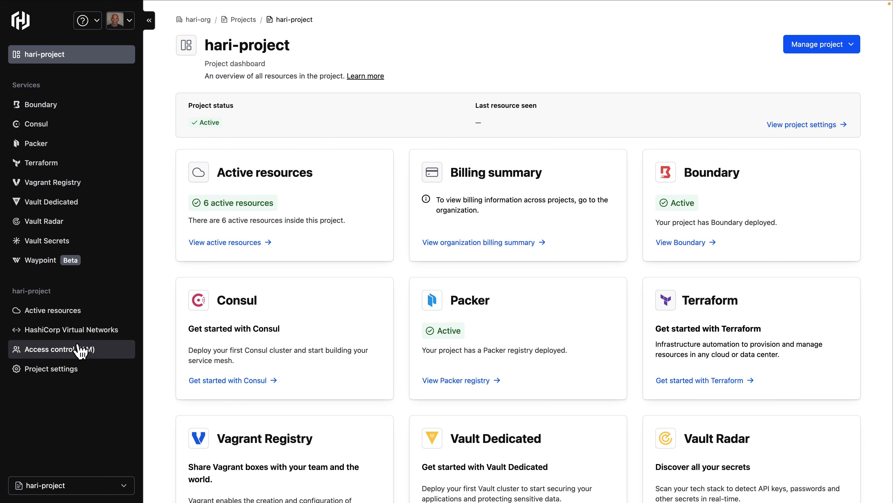
{"action": "left_click", "coordinate": [127, 351]}
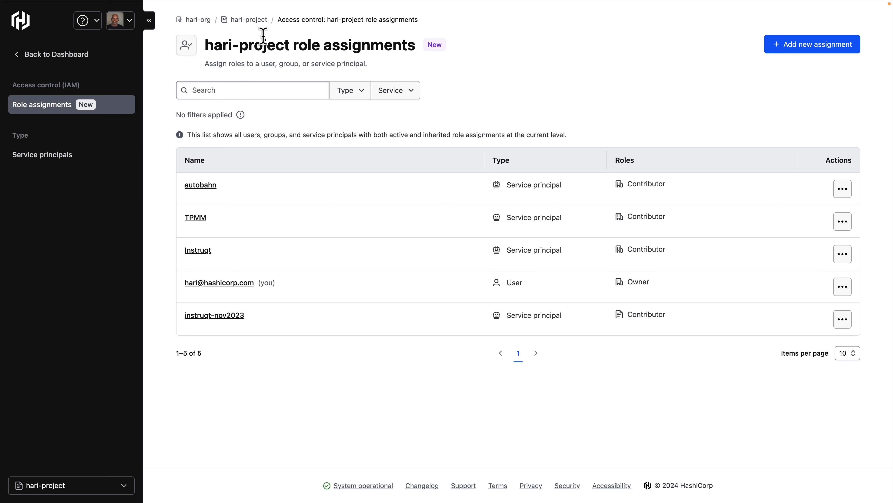
{"action": "left_click", "coordinate": [818, 50]}
{"action": "left_click", "coordinate": [351, 146]}
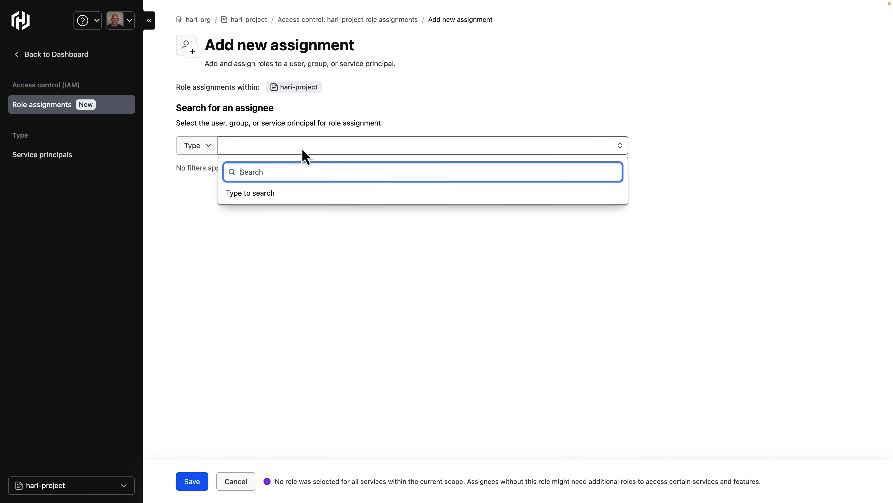
{"action": "type", "text": "HVS"}
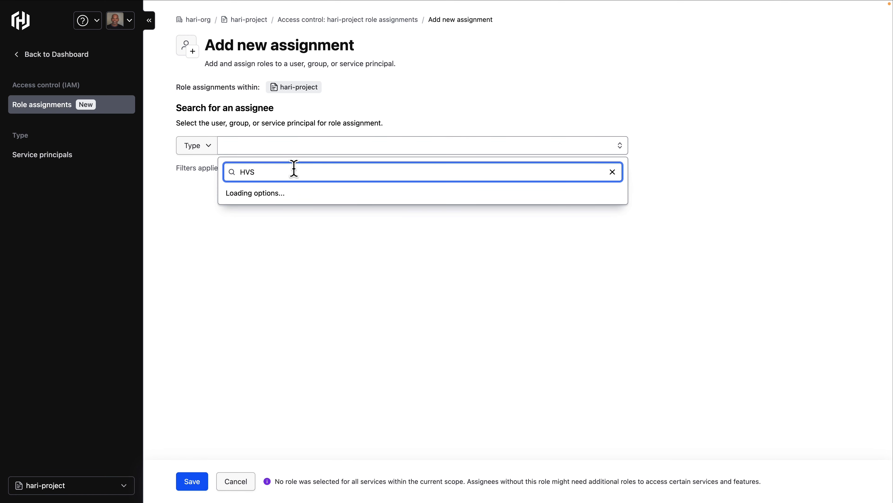
{"action": "left_click", "coordinate": [247, 210]}
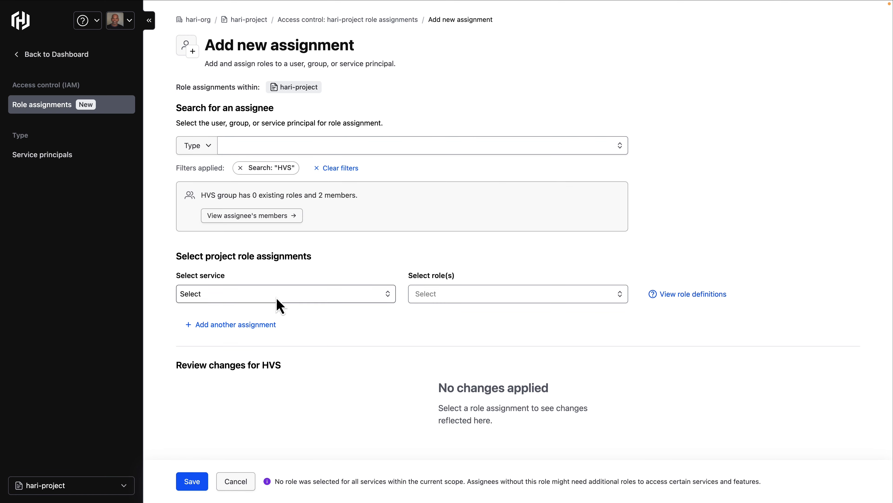
{"action": "left_click", "coordinate": [276, 299]}
{"action": "left_click", "coordinate": [227, 140]}
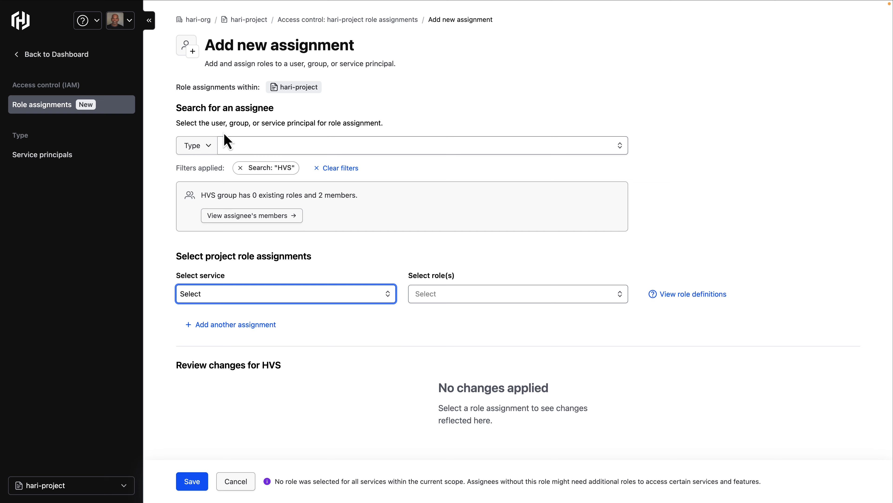
{"action": "left_click", "coordinate": [264, 217]}
{"action": "left_click_drag", "start_coordinate": [658, 113], "coordinate": [544, 114]}
{"action": "left_click_drag", "start_coordinate": [641, 133], "coordinate": [545, 130]}
{"action": "left_click", "coordinate": [877, 15]}
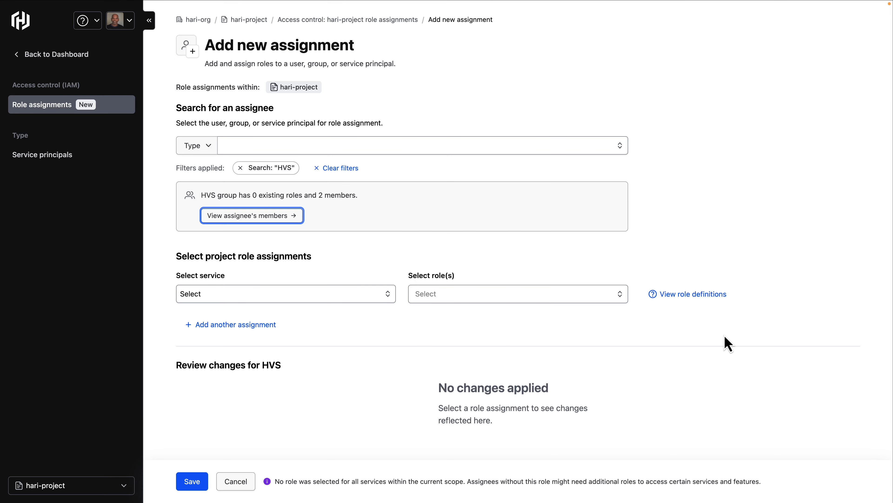
Step: Assign the HVS group the Browser role for All services (Project) and save the assignment
{"action": "left_click", "coordinate": [319, 297]}
{"action": "left_click", "coordinate": [319, 306]}
{"action": "left_click", "coordinate": [457, 294]}
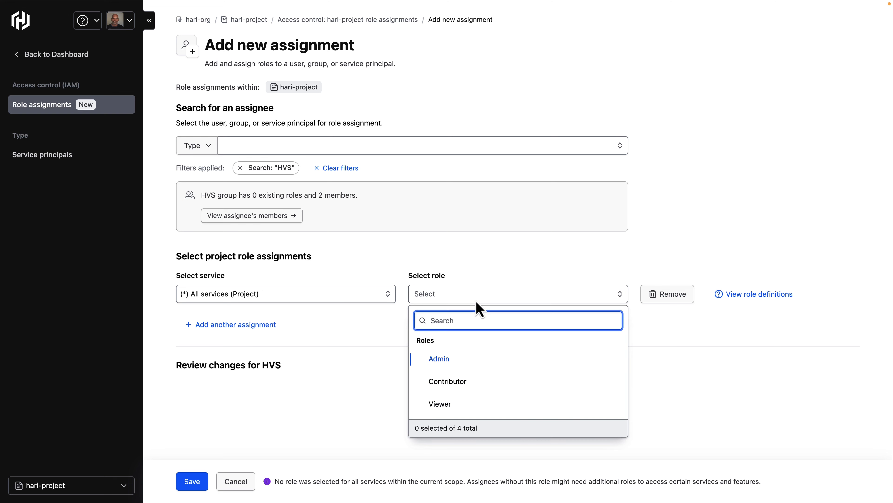
{"action": "scroll", "coordinate": [457, 418], "scroll_direction": "down", "scroll_amount": 1}
{"action": "left_click", "coordinate": [455, 408]}
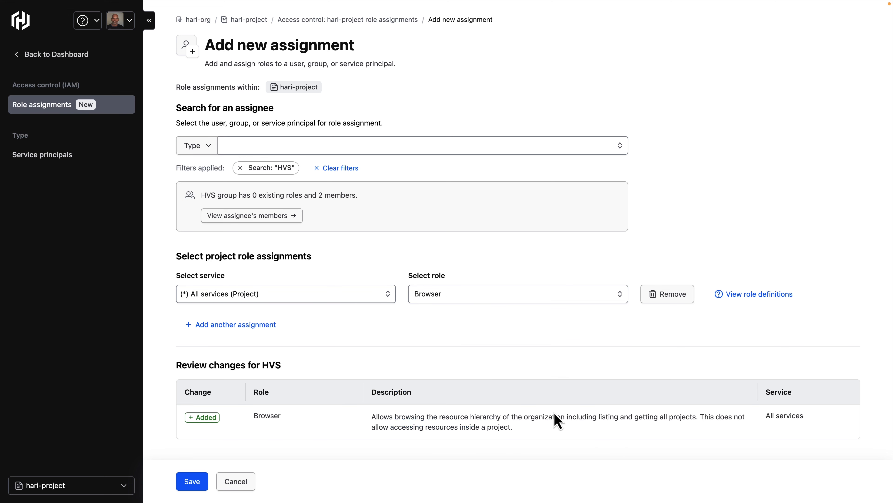
{"action": "left_click_drag", "start_coordinate": [394, 416], "coordinate": [502, 417]}
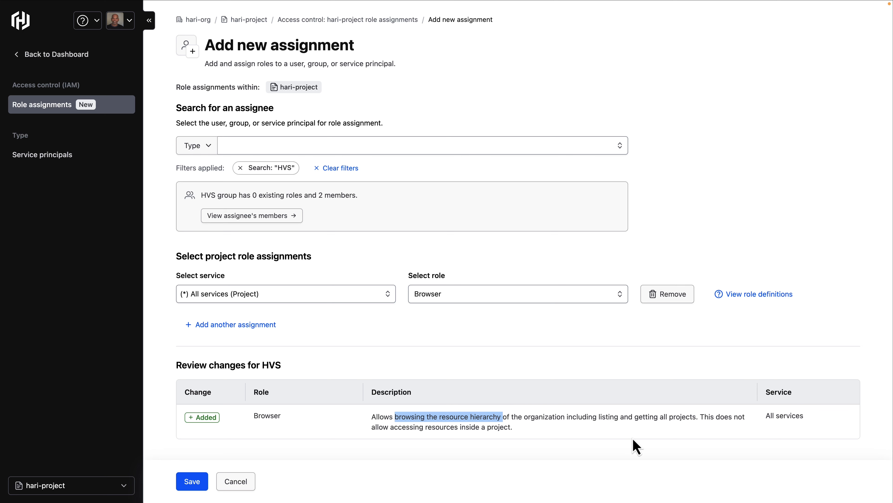
{"action": "left_click", "coordinate": [190, 480]}
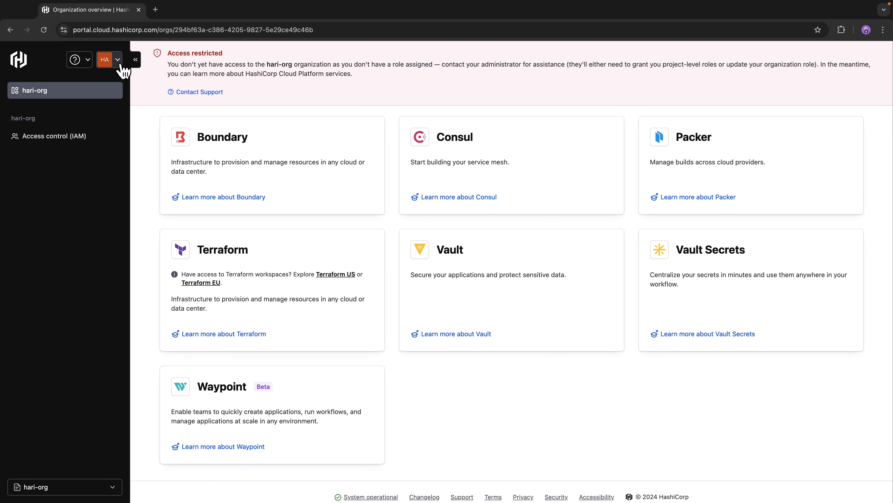
Step: Reload the group member's organization dashboard and open hari-project to check its Vault Secrets access
{"action": "left_click", "coordinate": [118, 60]}
{"action": "left_click", "coordinate": [44, 29]}
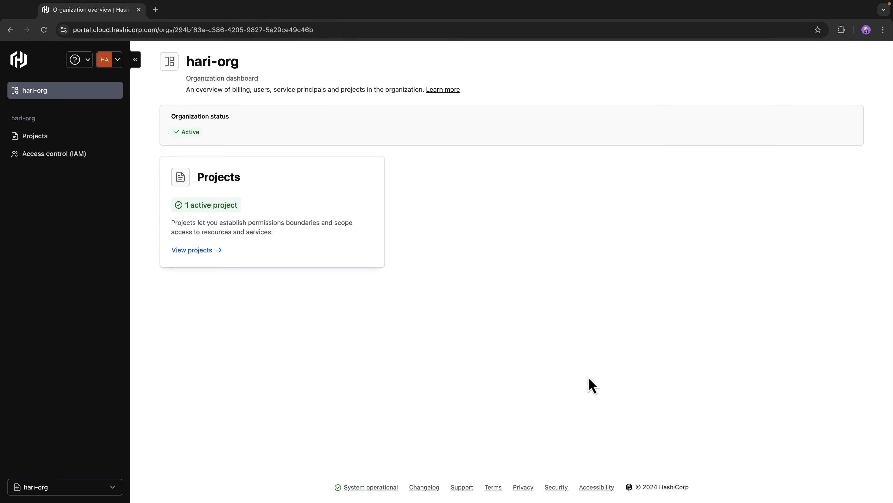
{"action": "left_click", "coordinate": [203, 251]}
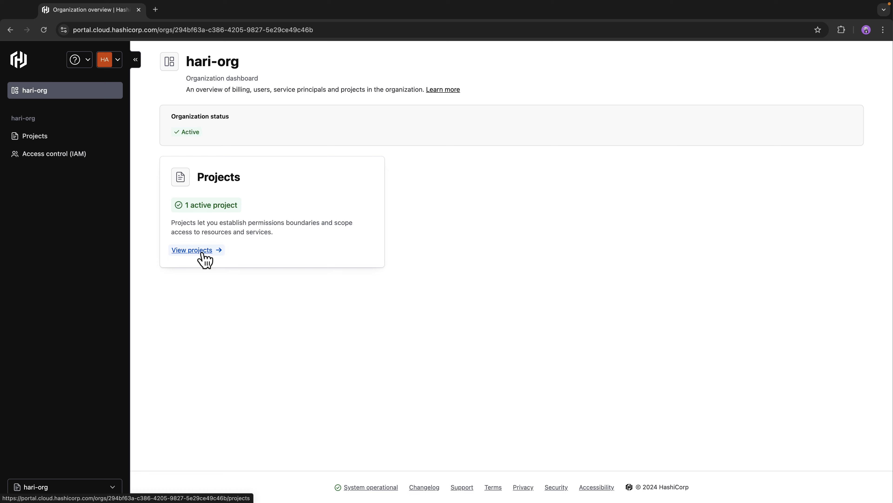
{"action": "left_click", "coordinate": [187, 223]}
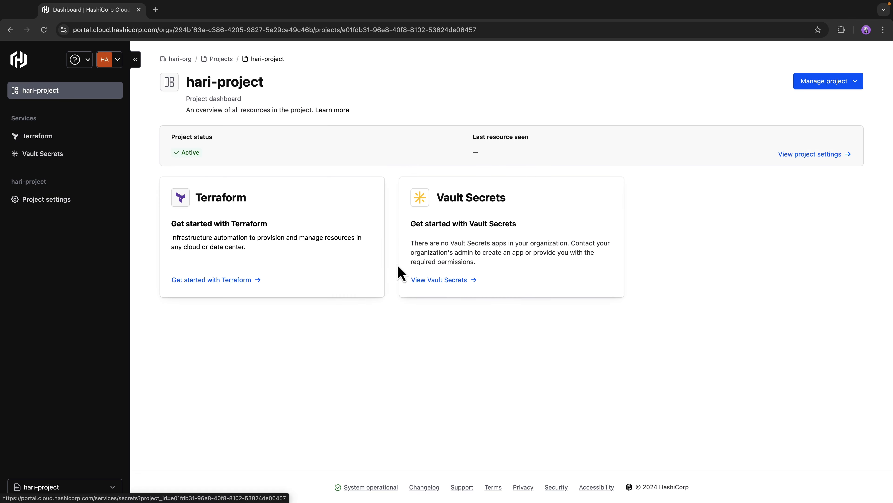
{"action": "left_click", "coordinate": [439, 279]}
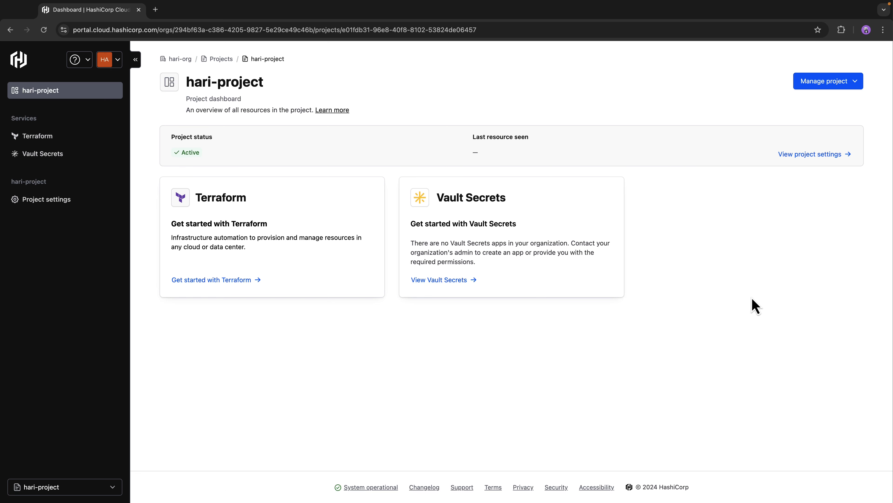
{"action": "left_click", "coordinate": [24, 184]}
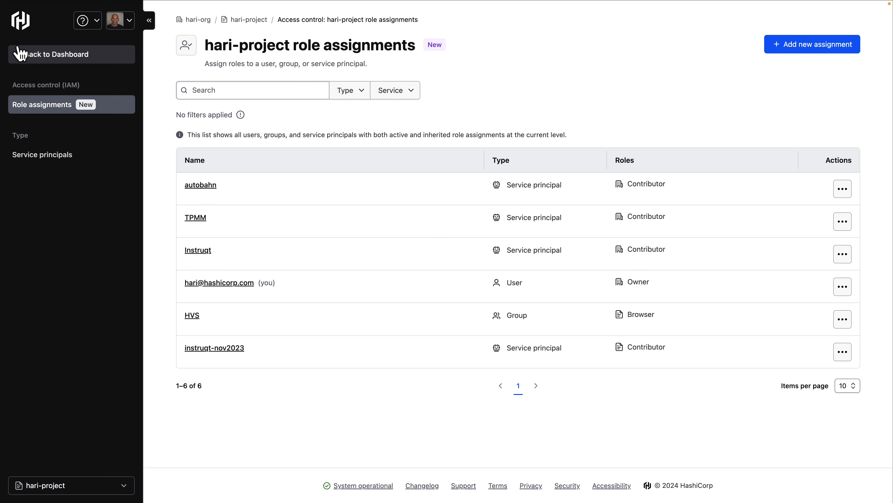
Step: Open the Superheroes app in Vault Secrets and view its role assignments
{"action": "left_click", "coordinate": [21, 55]}
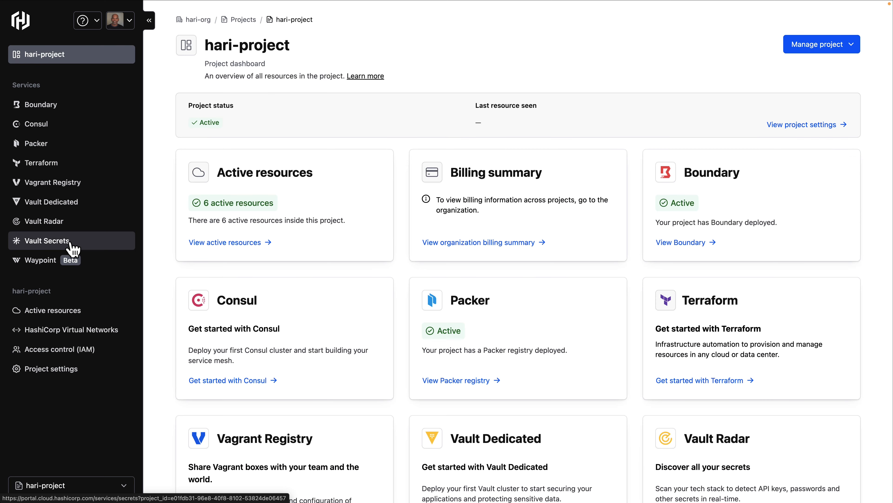
{"action": "left_click", "coordinate": [69, 243]}
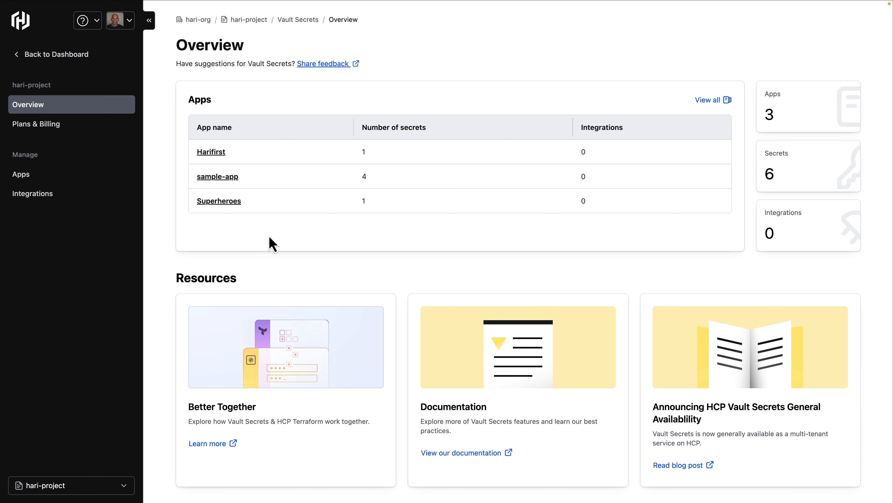
{"action": "left_click", "coordinate": [216, 202]}
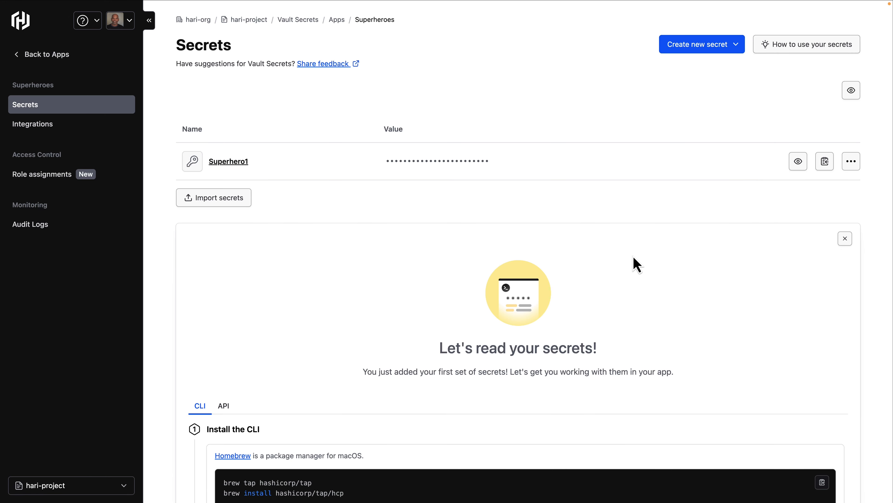
{"action": "left_click", "coordinate": [25, 176]}
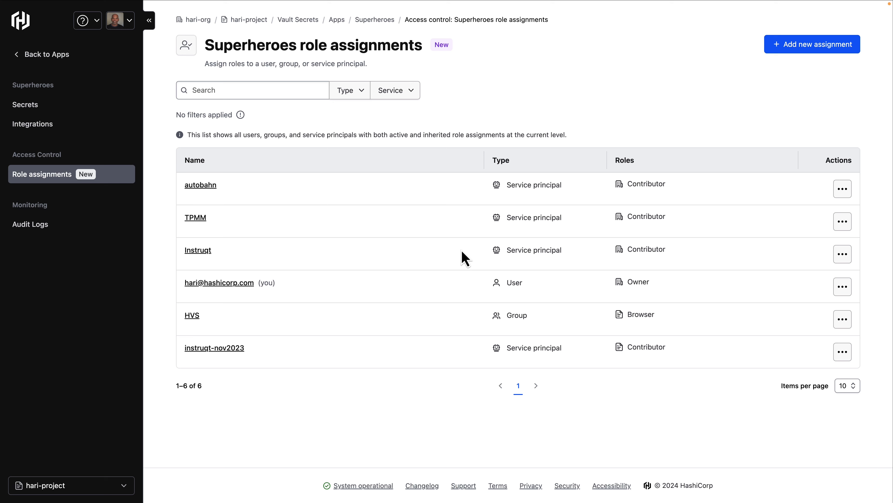
{"action": "double_click", "coordinate": [281, 50]}
{"action": "double_click", "coordinate": [303, 49]}
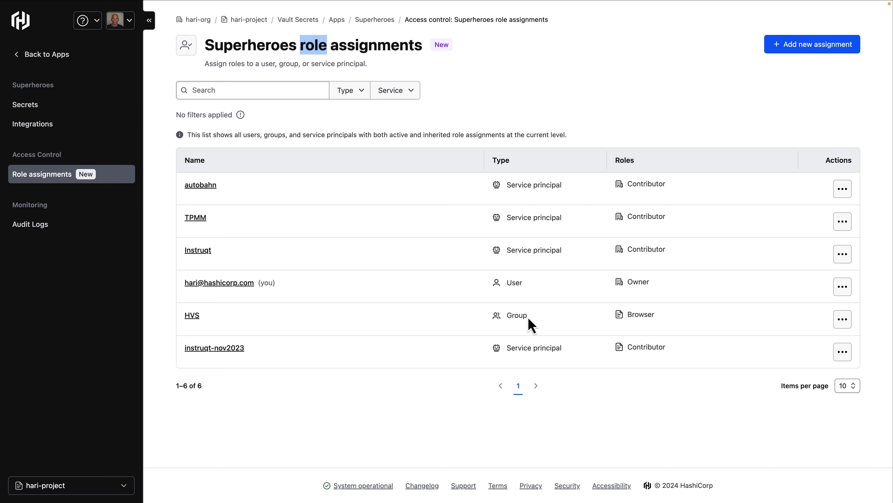
Step: Add a Superheroes role assignment giving the member's user account the Vault Secrets App Manager role, and save
{"action": "left_click", "coordinate": [830, 44]}
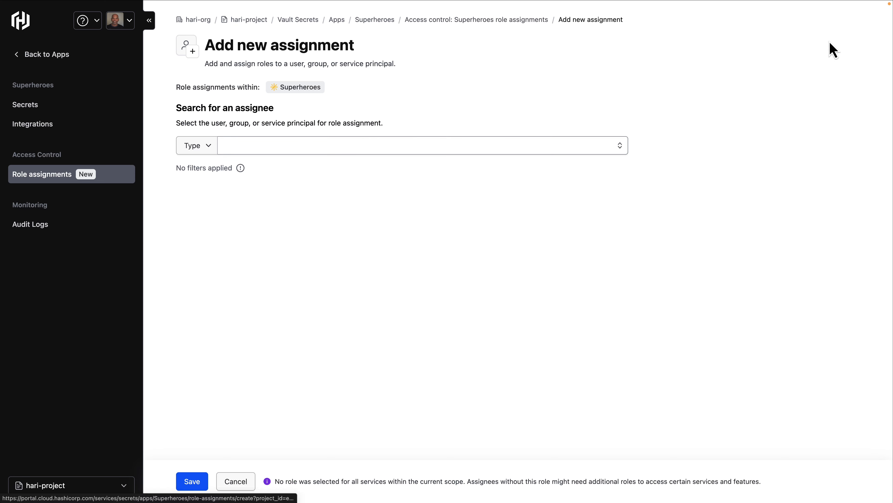
{"action": "left_click", "coordinate": [292, 147]}
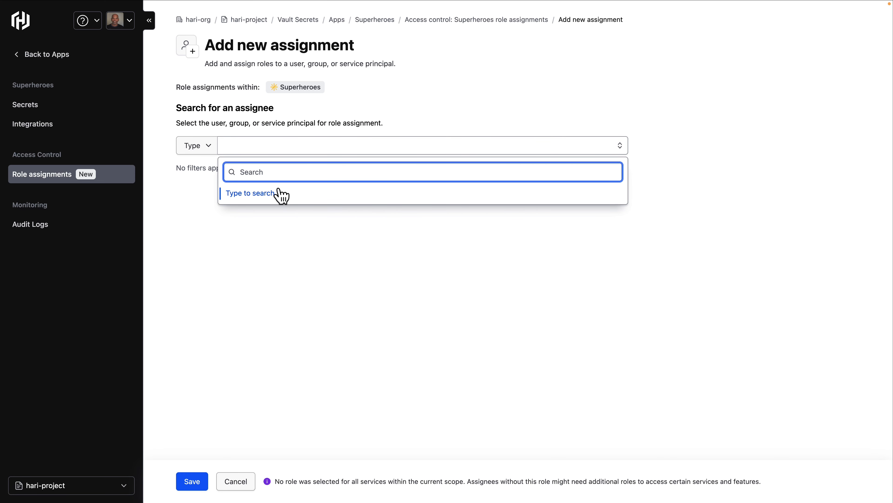
{"action": "type", "text": "hariram"}
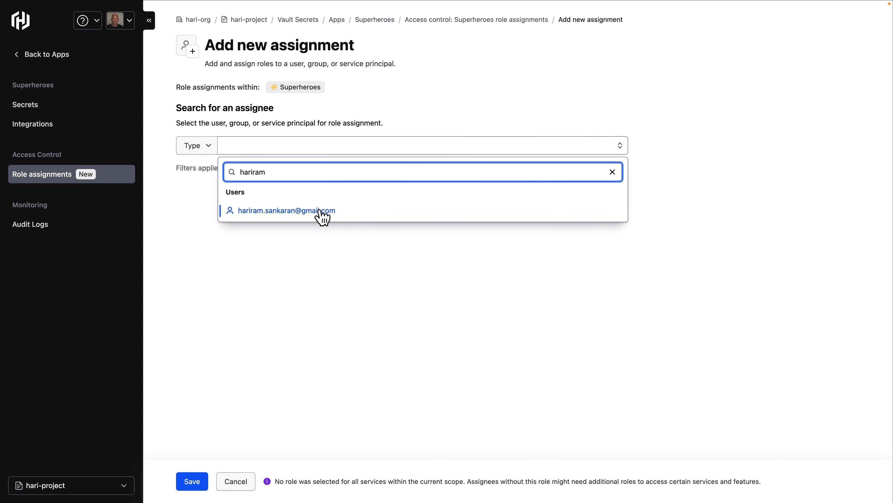
{"action": "left_click", "coordinate": [319, 214]}
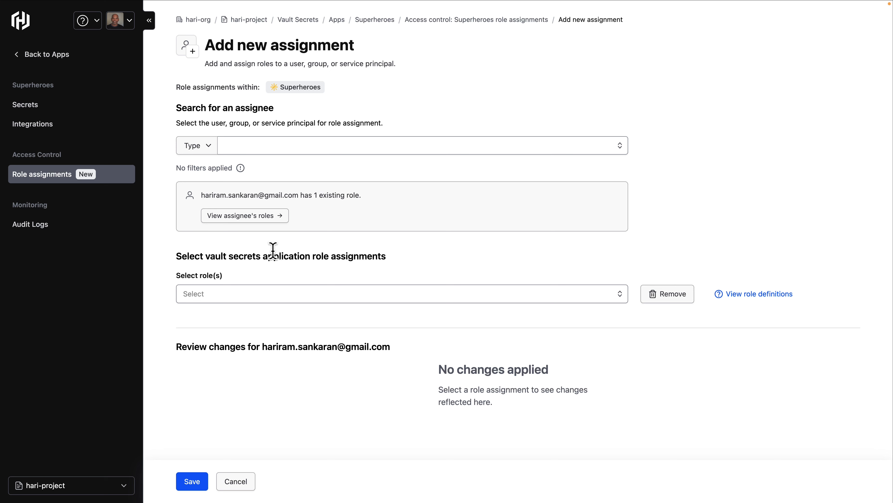
{"action": "left_click", "coordinate": [253, 292]}
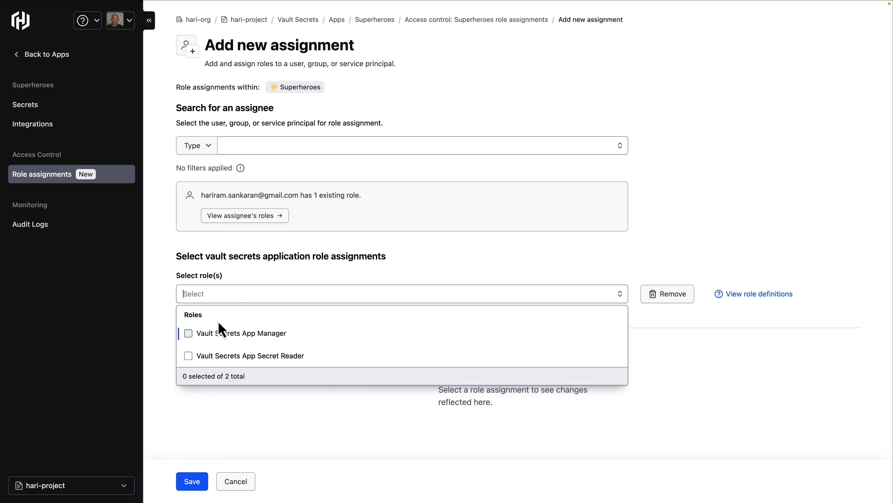
{"action": "left_click", "coordinate": [242, 340]}
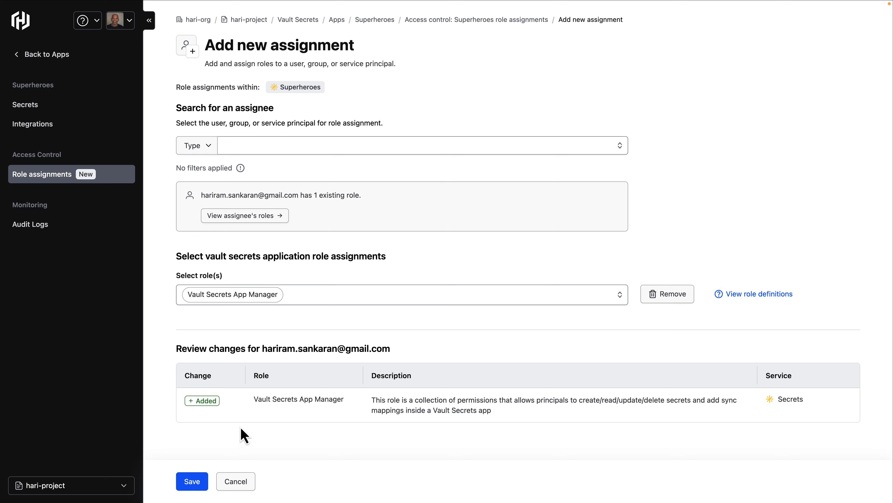
{"action": "left_click_drag", "start_coordinate": [578, 399], "coordinate": [691, 399]}
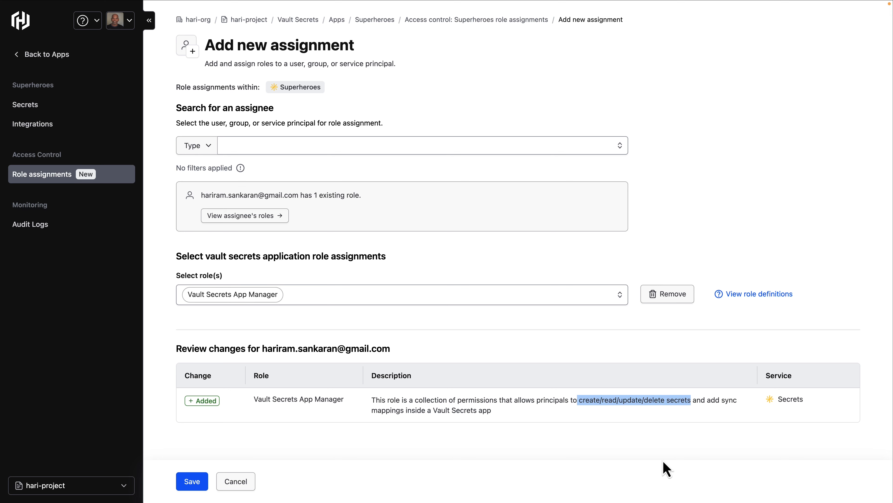
{"action": "left_click", "coordinate": [186, 483]}
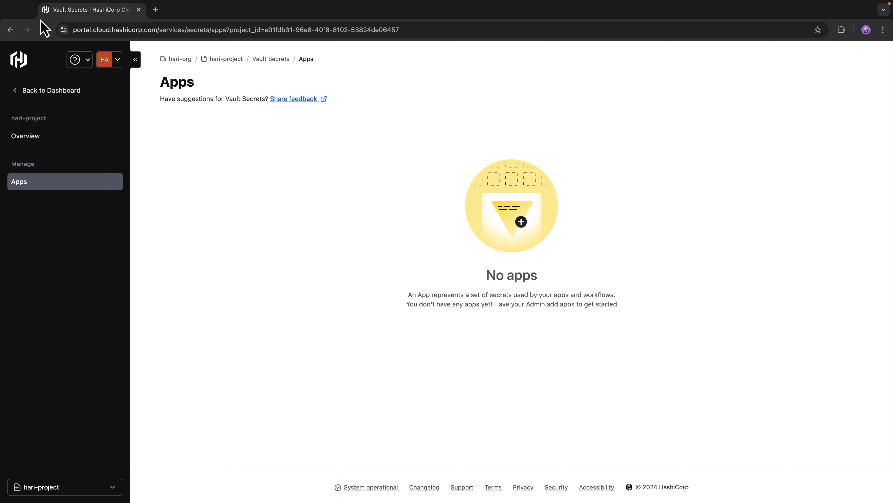
Step: Reload the member's Vault Secrets apps list and open the Superheroes app
{"action": "left_click", "coordinate": [44, 30]}
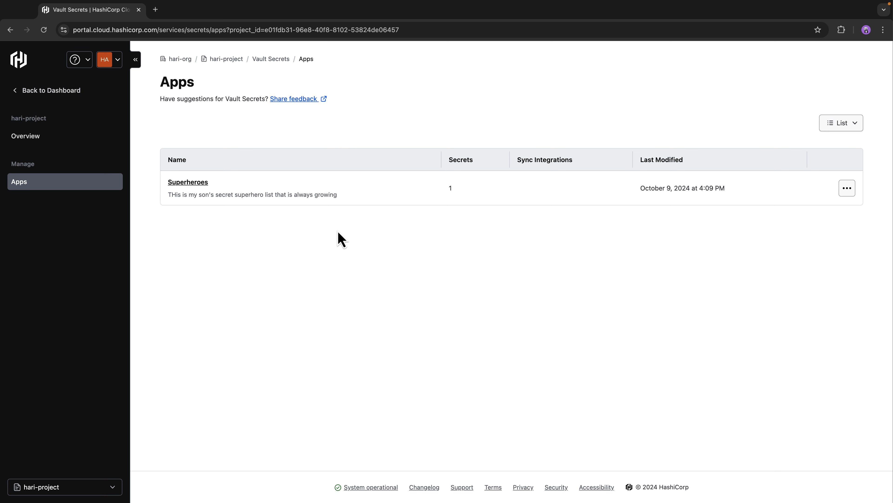
{"action": "left_click", "coordinate": [182, 188]}
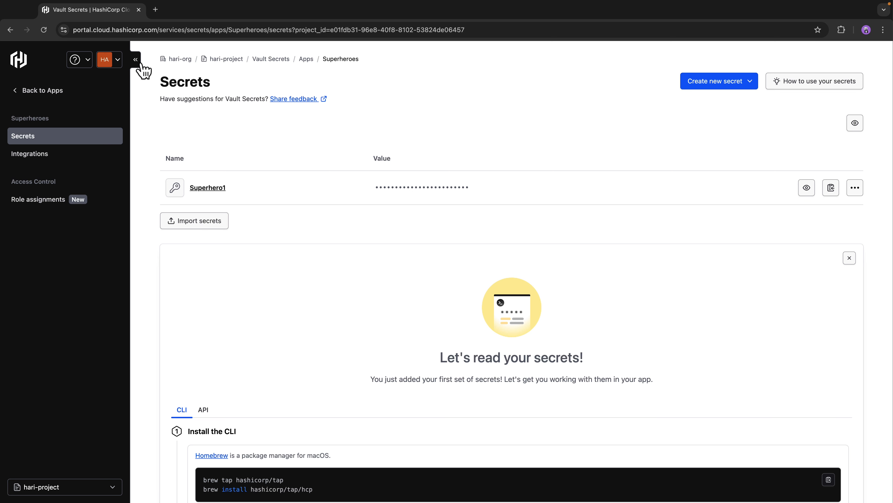
Step: Reveal the value of the Superhero1 secret in the member's view
{"action": "left_click", "coordinate": [110, 59]}
{"action": "left_click", "coordinate": [529, 109]}
{"action": "left_click", "coordinate": [807, 188]}
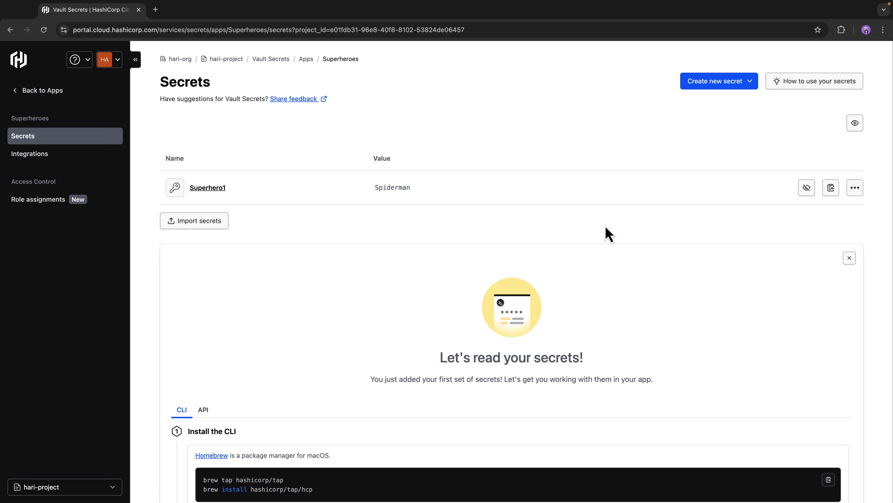
{"action": "left_click", "coordinate": [856, 189]}
{"action": "left_click", "coordinate": [820, 214]}
{"action": "left_click_drag", "start_coordinate": [438, 199], "coordinate": [355, 204]}
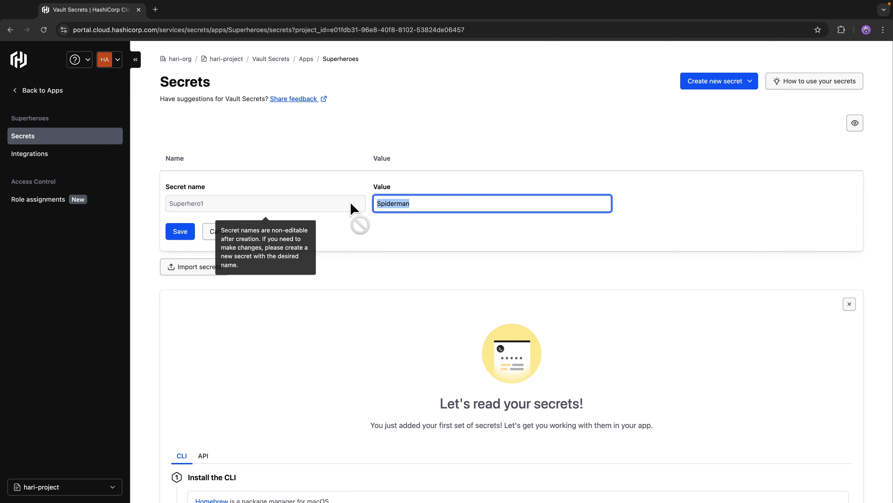
{"action": "key", "text": "BackSpace"}
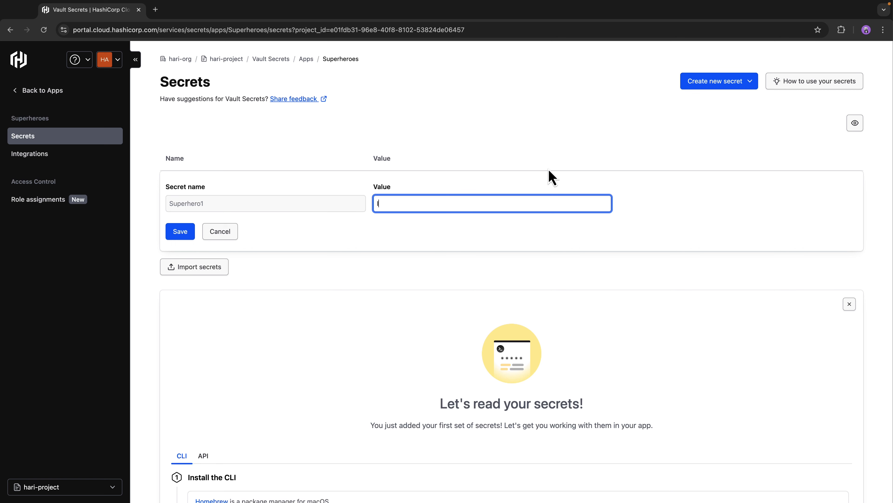
{"action": "type", "text": "Ironman"}
{"action": "left_click", "coordinate": [180, 232]}
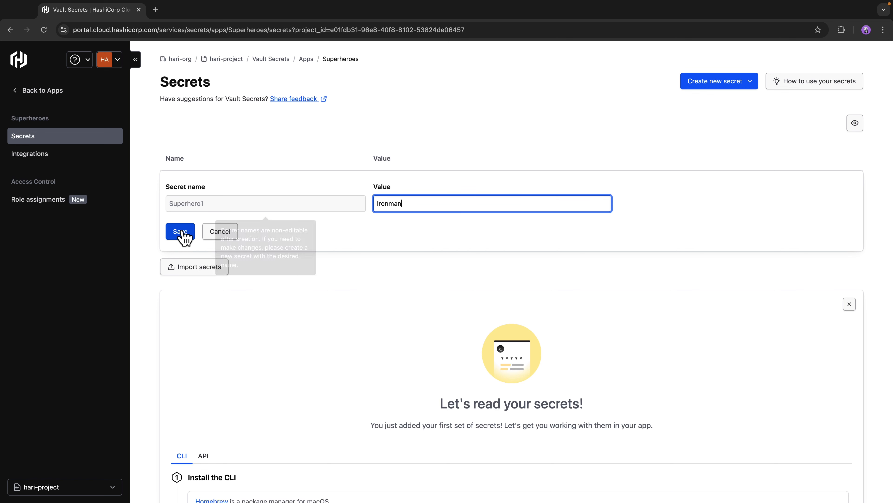
Step: Hide the Superhero1 secret's value again
{"action": "left_click", "coordinate": [806, 187]}
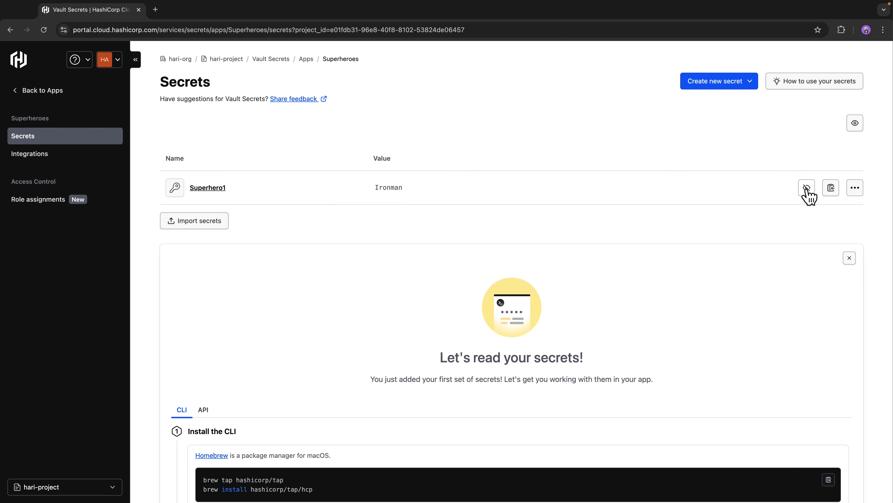
{"action": "left_click", "coordinate": [806, 188]}
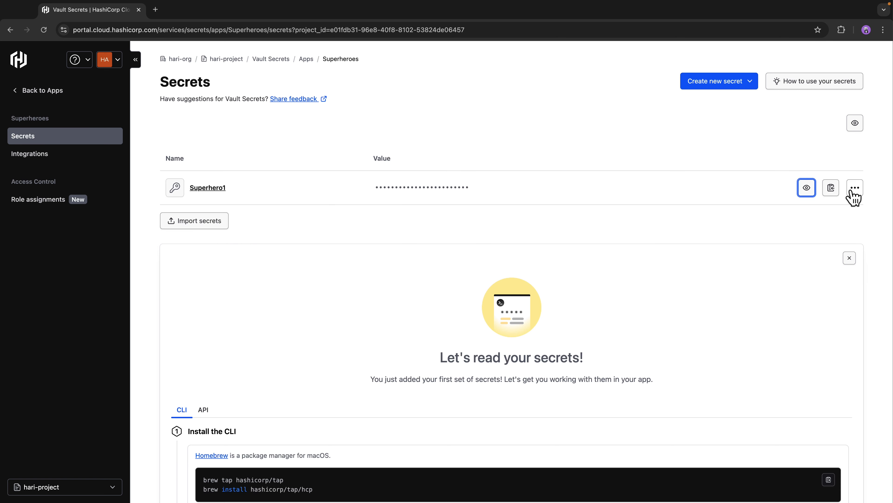
{"action": "left_click", "coordinate": [112, 61]}
{"action": "left_click_drag", "start_coordinate": [114, 85], "coordinate": [176, 87]}
{"action": "left_click", "coordinate": [509, 116]}
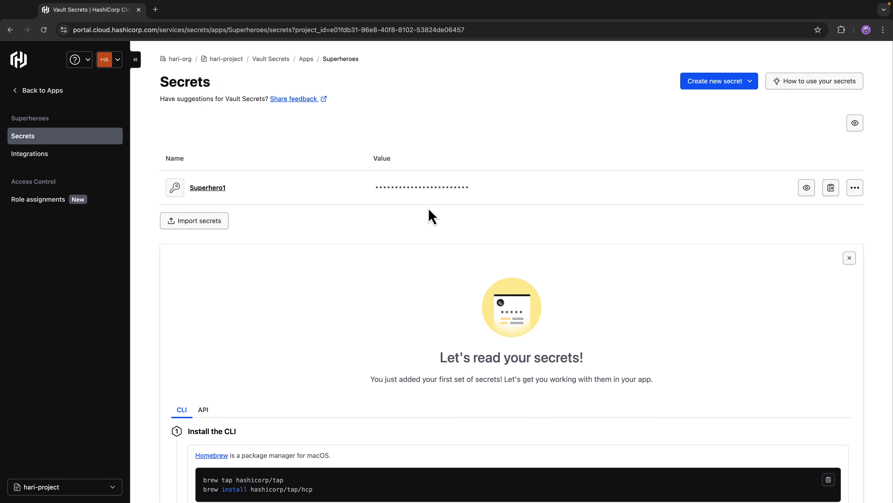
{"action": "left_click", "coordinate": [747, 83]}
{"action": "left_click", "coordinate": [688, 114]}
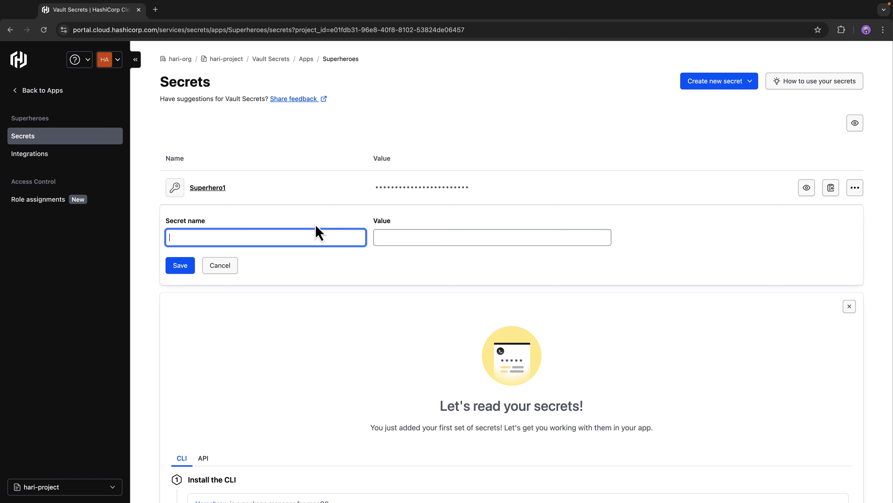
{"action": "type", "text": "Superhero2"}
{"action": "key", "text": "Tab"}
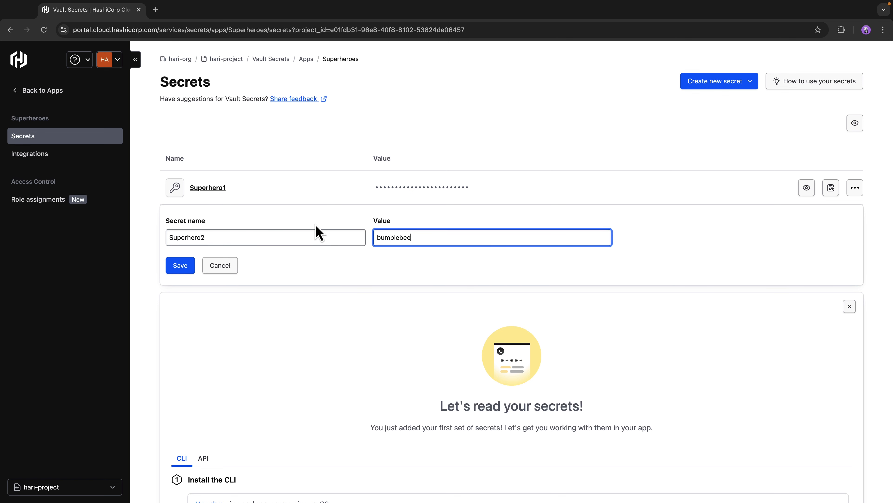
{"action": "type", "text": "bumblebee"}
{"action": "left_click", "coordinate": [181, 269]}
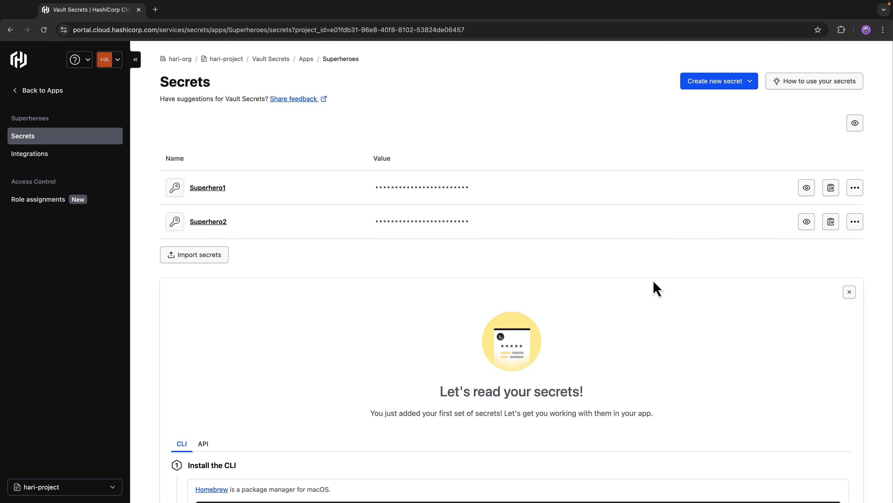
Step: Reveal all secret values at once, then hide them again
{"action": "left_click", "coordinate": [855, 123]}
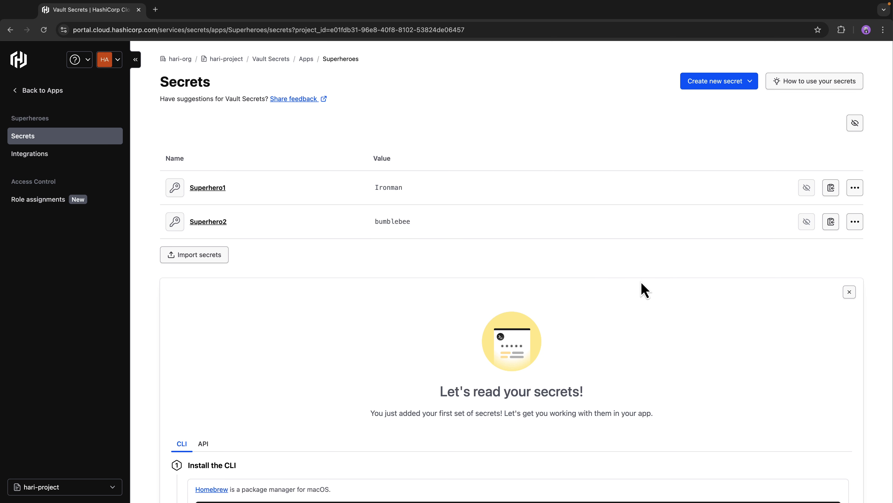
{"action": "left_click", "coordinate": [855, 122]}
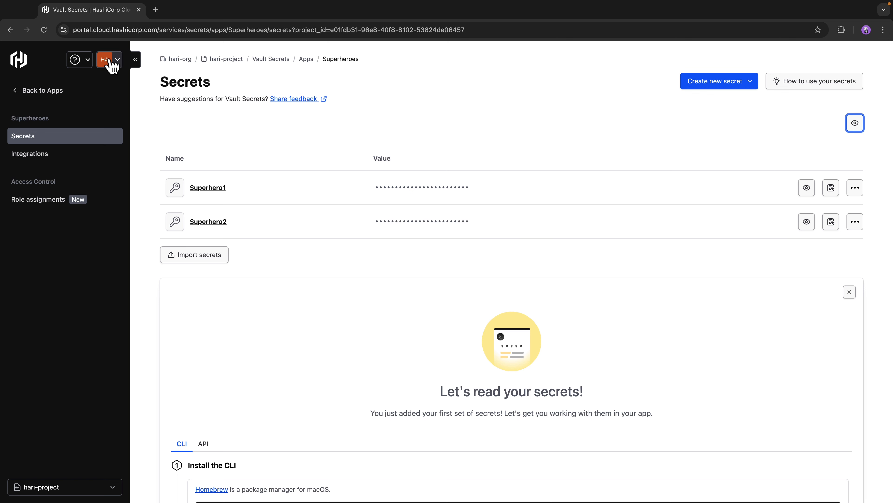
Step: Go back through Vault Secrets to the Superheroes app and review its role assignments
{"action": "left_click", "coordinate": [271, 60]}
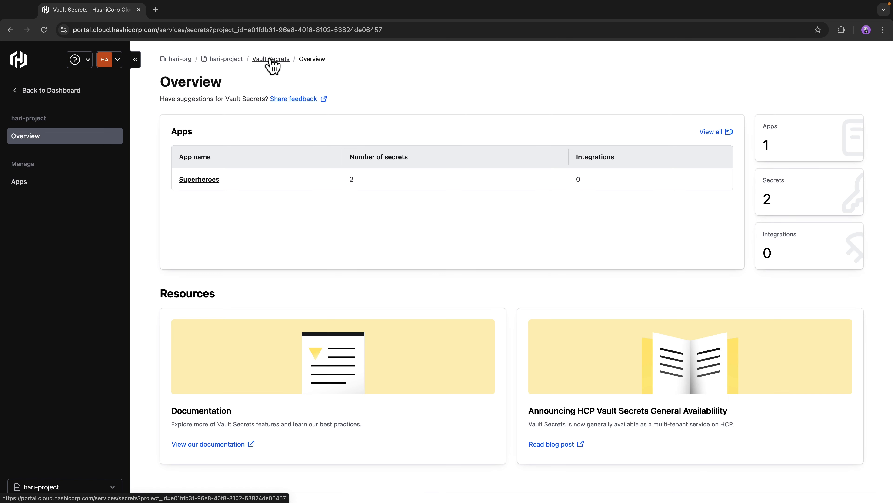
{"action": "left_click", "coordinate": [199, 179]}
{"action": "left_click", "coordinate": [31, 199]}
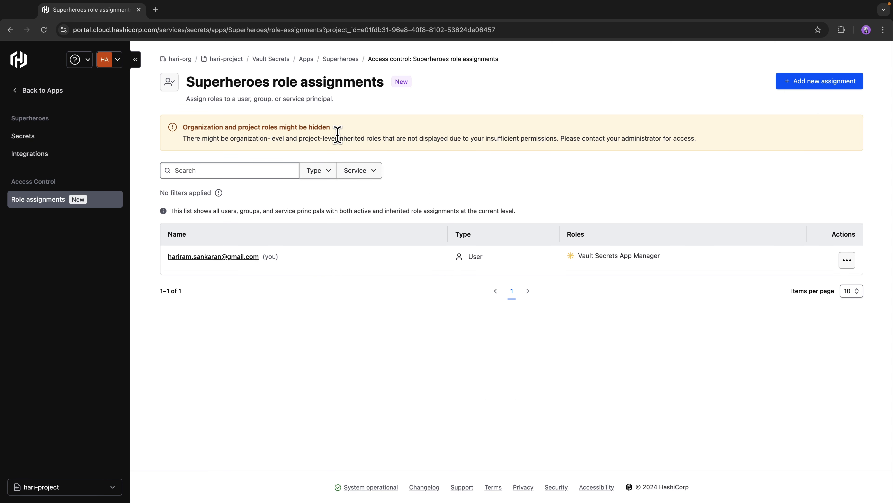
{"action": "left_click_drag", "start_coordinate": [301, 262], "coordinate": [168, 252]}
{"action": "left_click", "coordinate": [217, 326]}
{"action": "left_click", "coordinate": [107, 59]}
{"action": "left_click", "coordinate": [191, 143]}
{"action": "left_click_drag", "start_coordinate": [689, 258], "coordinate": [581, 251]}
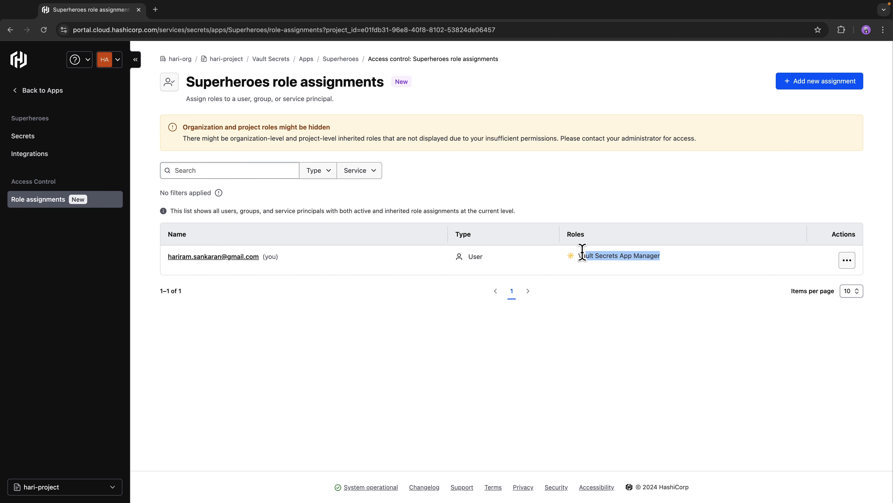
{"action": "left_click", "coordinate": [740, 352]}
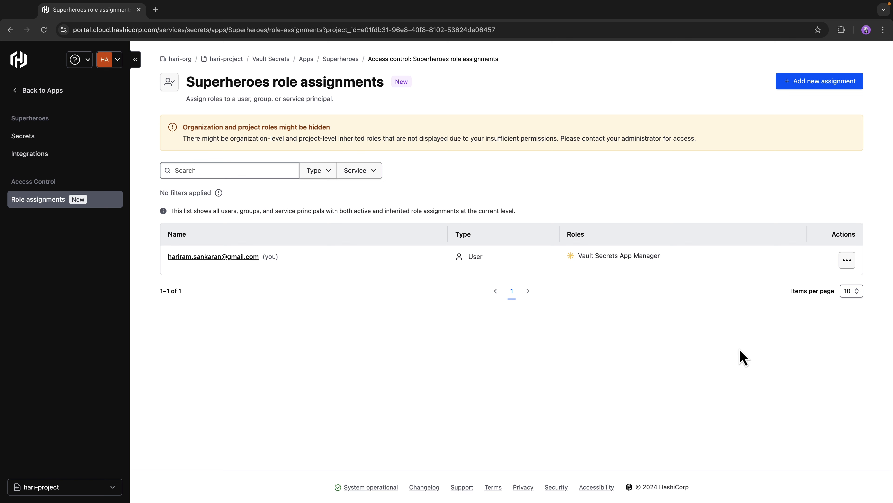
Step: Add a Superheroes role assignment giving the member's user account the Vault Secrets App Secret Reader role, and save
{"action": "left_click", "coordinate": [816, 82]}
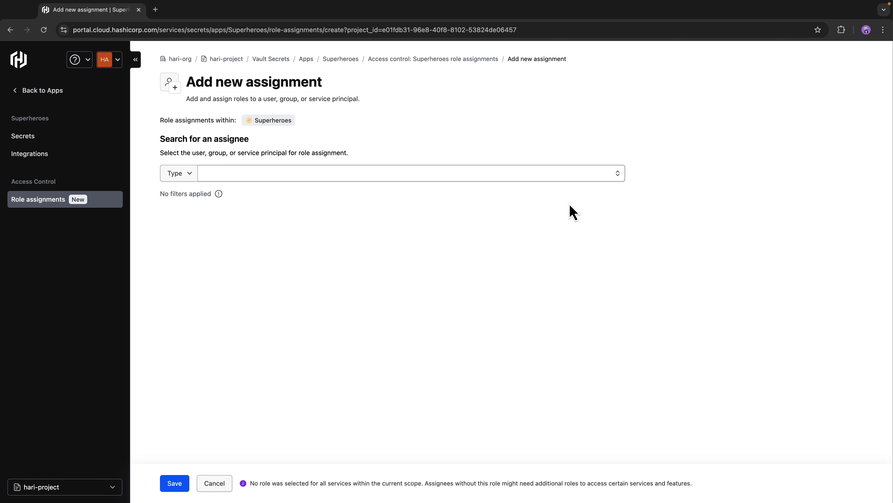
{"action": "left_click", "coordinate": [411, 175]}
{"action": "type", "text": "dont"}
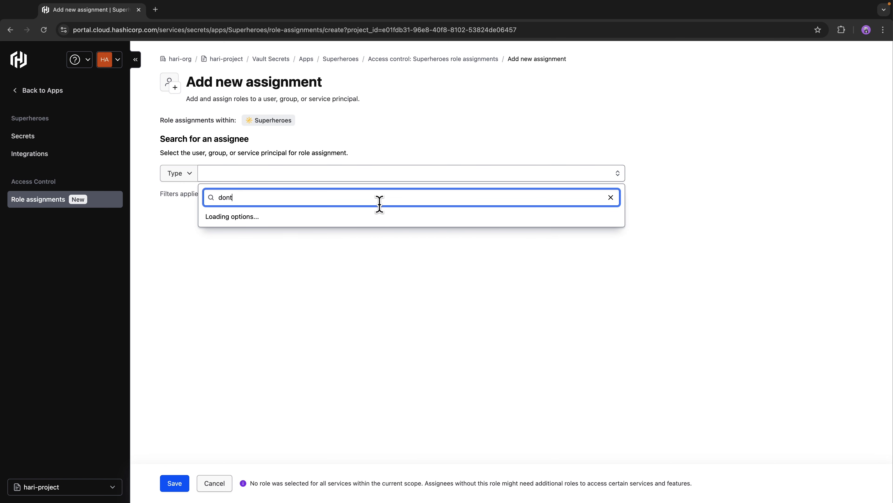
{"action": "left_click", "coordinate": [255, 233]}
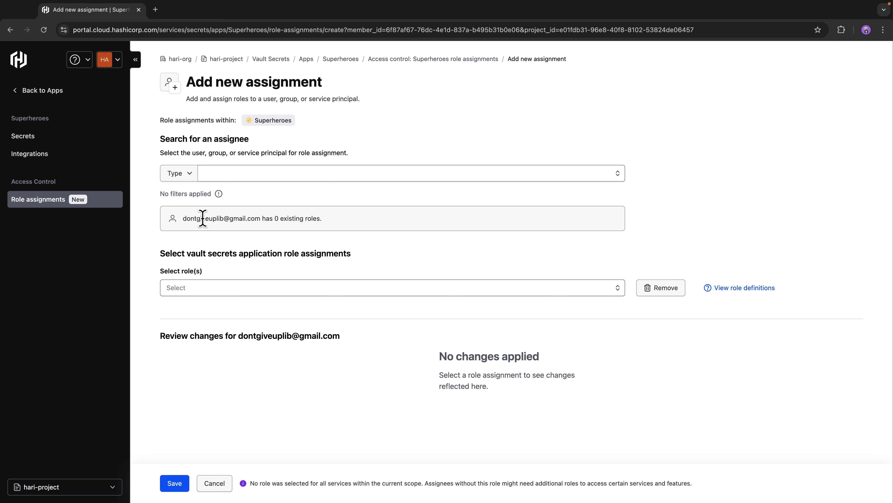
{"action": "left_click", "coordinate": [272, 293]}
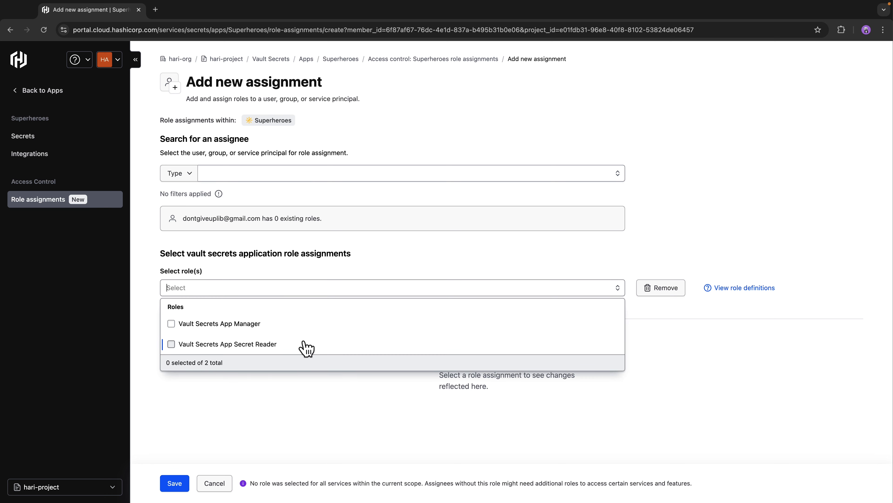
{"action": "left_click", "coordinate": [273, 345]}
{"action": "left_click", "coordinate": [174, 483]}
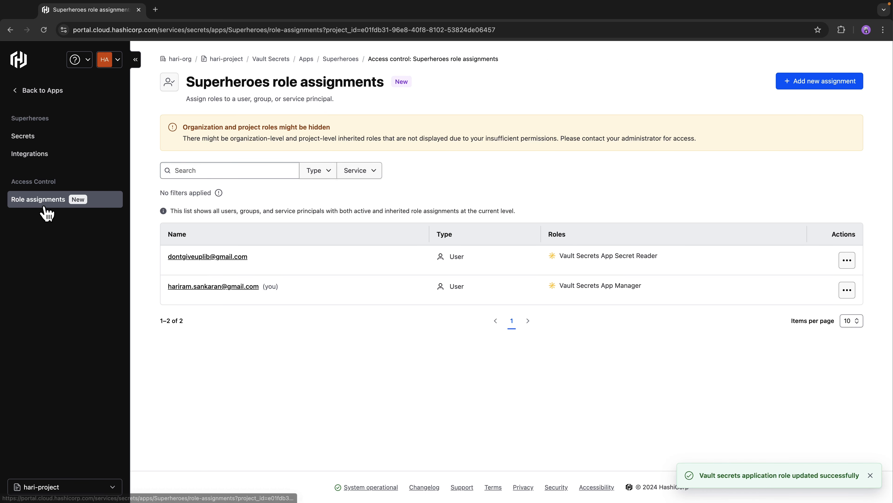
Step: Sign out of the current account
{"action": "double_click", "coordinate": [217, 82]}
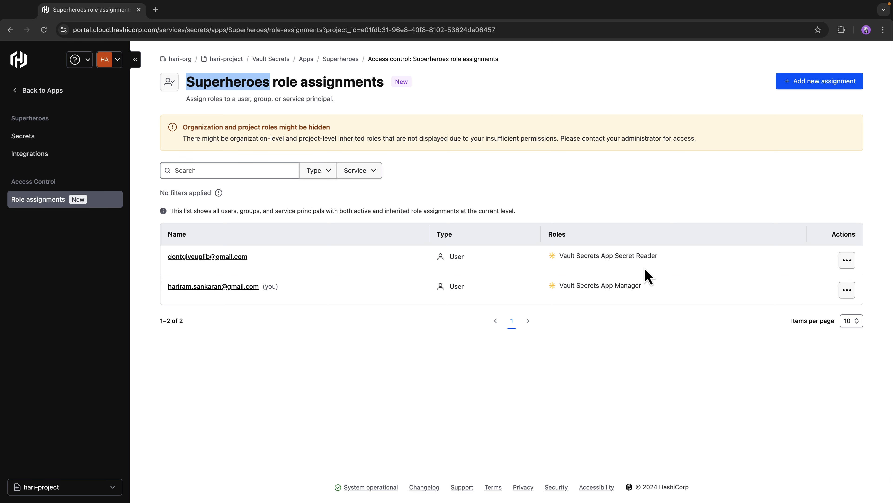
{"action": "left_click", "coordinate": [117, 60]}
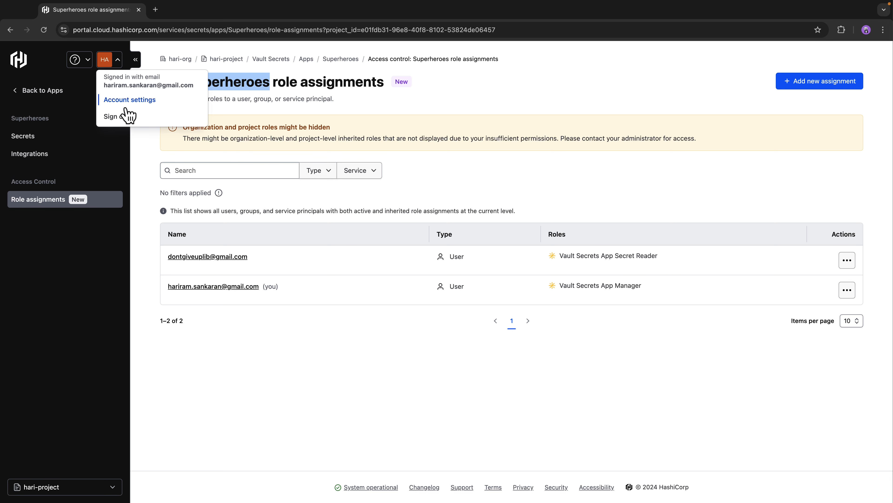
{"action": "left_click", "coordinate": [124, 115]}
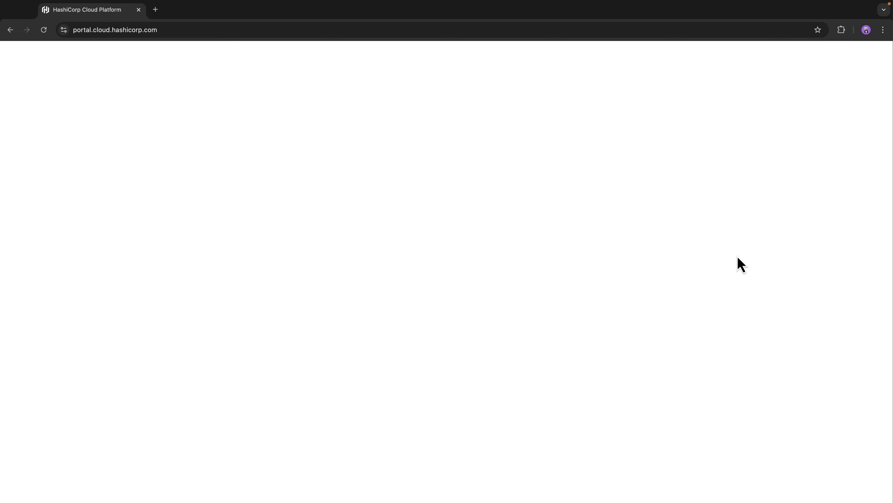
{"action": "left_click", "coordinate": [35, 268]}
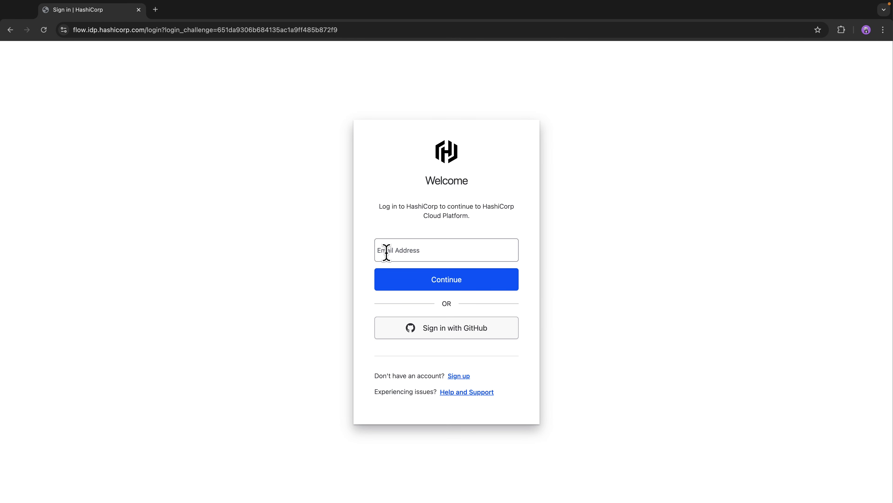
Step: Sign in as the member with their e-mail address and account password
{"action": "left_click", "coordinate": [409, 252]}
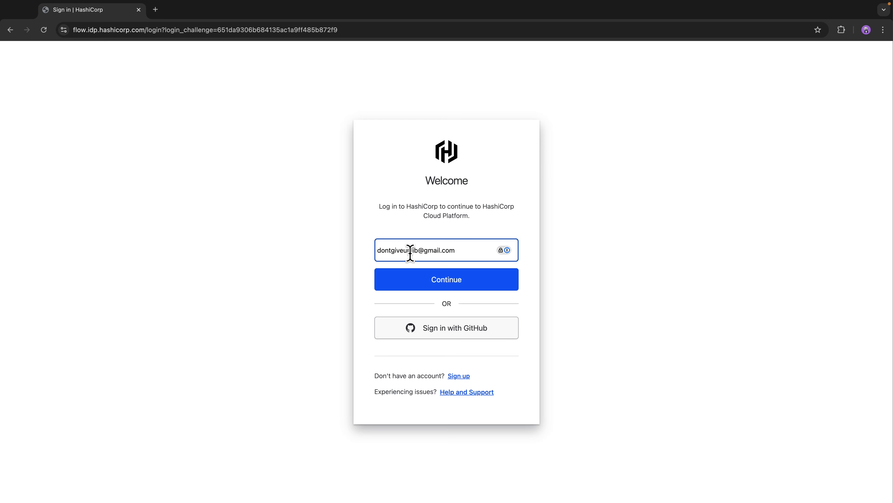
{"action": "left_click", "coordinate": [447, 281]}
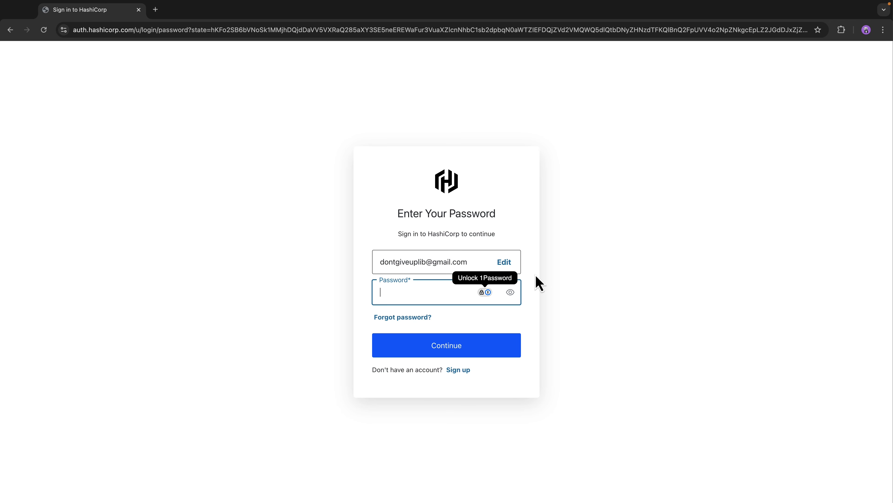
{"action": "type", "text": "••"}
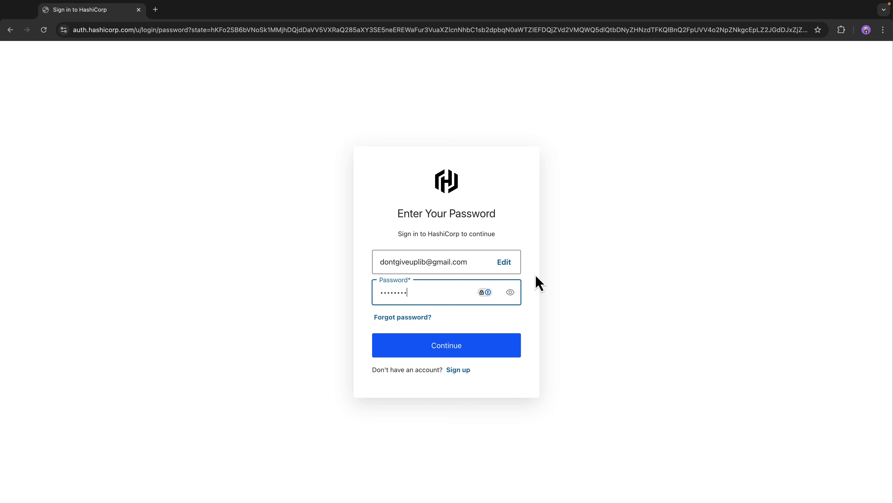
{"action": "left_click", "coordinate": [456, 349]}
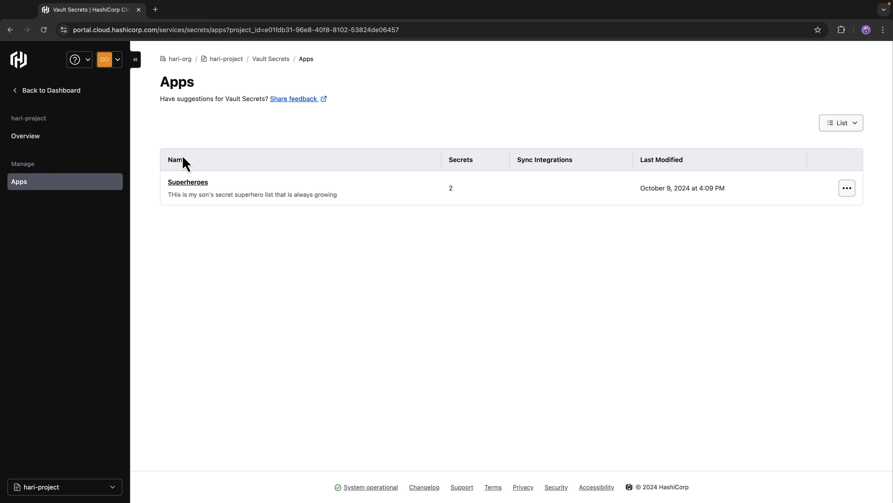
Step: Open the Superheroes app as the member and reveal, then hide, all secret values
{"action": "left_click", "coordinate": [179, 192]}
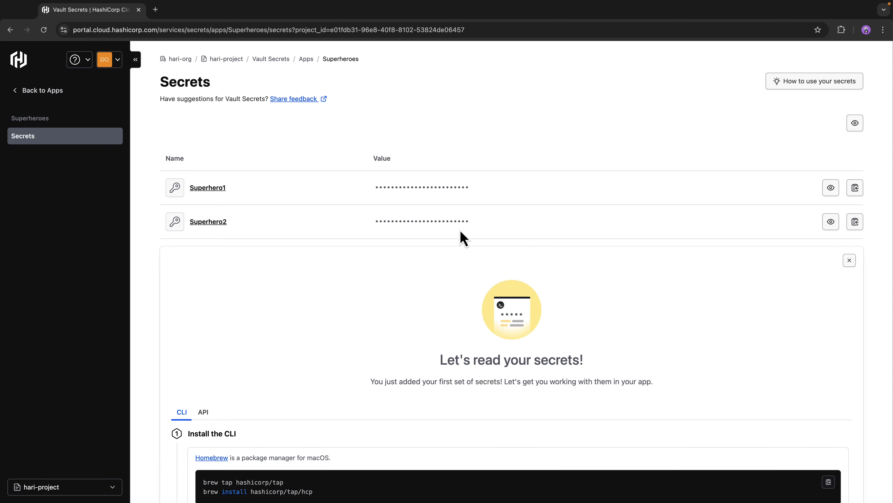
{"action": "left_click", "coordinate": [855, 124]}
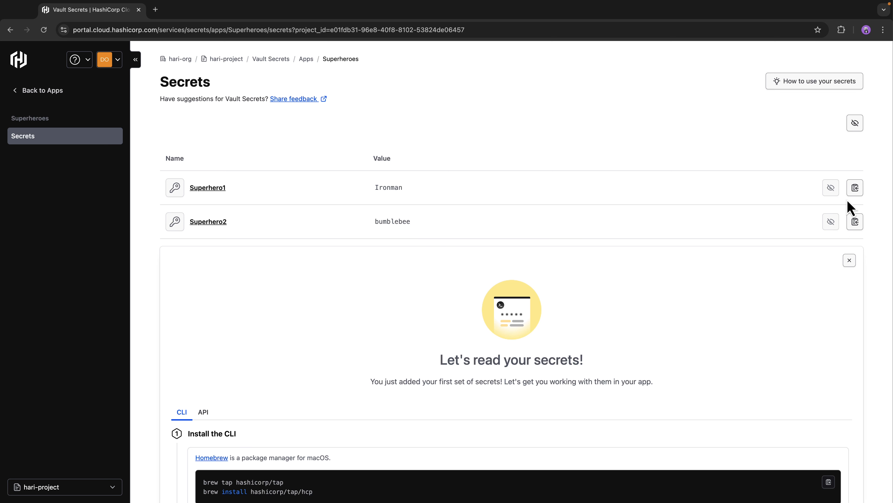
{"action": "left_click", "coordinate": [855, 123]}
Step: Copy the Superhero1 and Superhero2 secret values
{"action": "left_click", "coordinate": [855, 188]}
{"action": "left_click", "coordinate": [855, 221]}
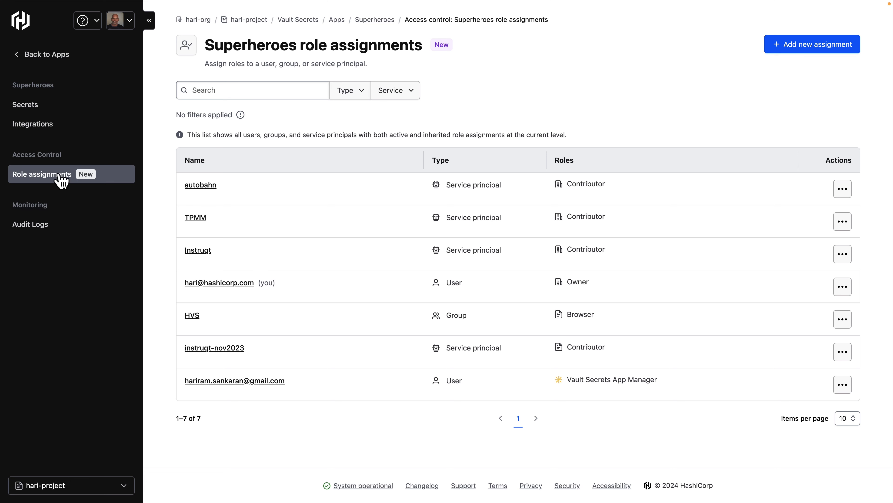
Step: Review the organization's users list and the HVS group's members
{"action": "left_click", "coordinate": [197, 19]}
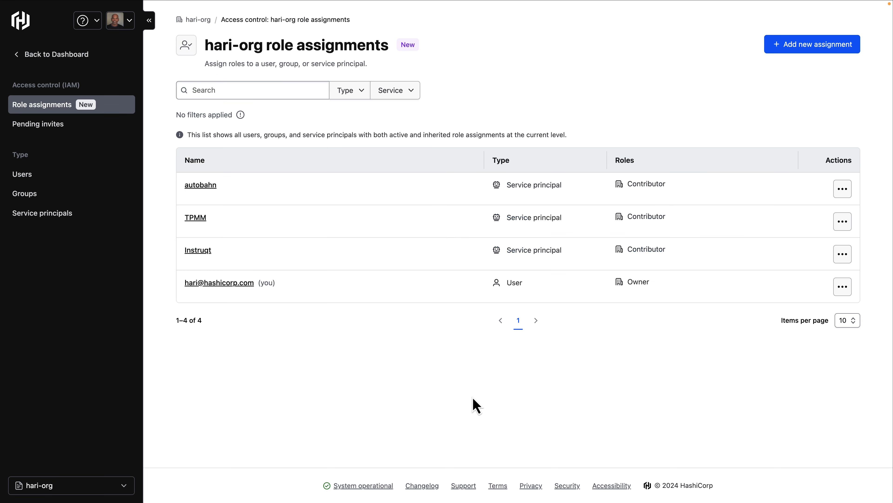
{"action": "left_click", "coordinate": [39, 173]}
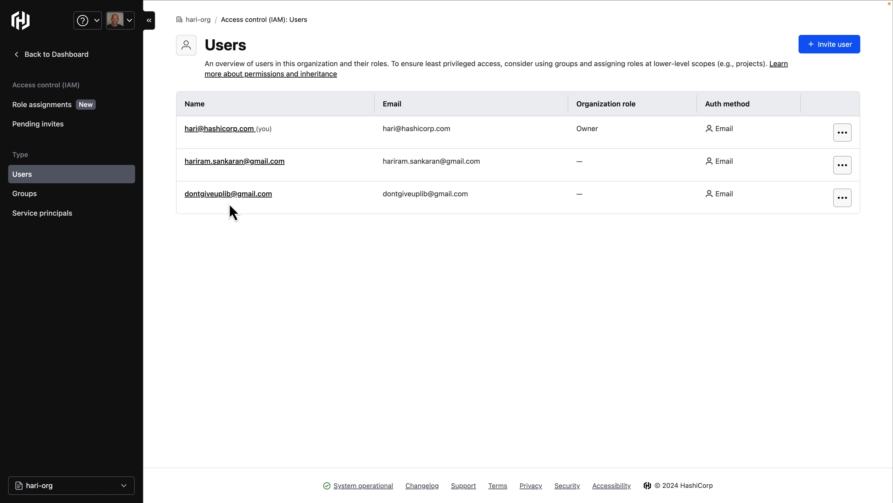
{"action": "left_click", "coordinate": [21, 194]}
{"action": "left_click", "coordinate": [192, 124]}
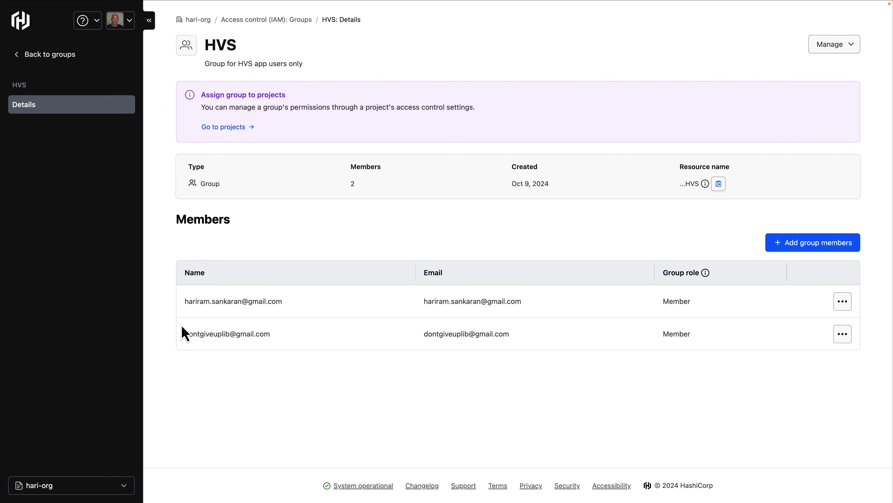
{"action": "left_click", "coordinate": [27, 58]}
{"action": "left_click", "coordinate": [28, 56]}
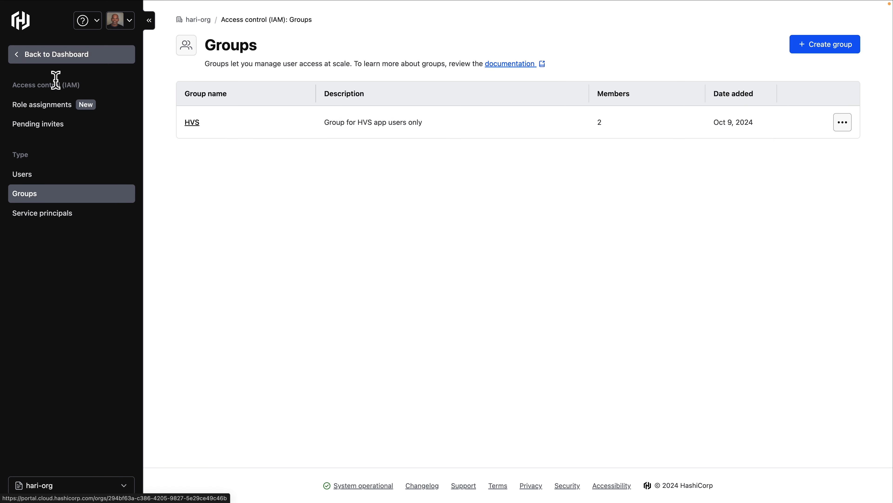
Step: Review the hari-project role assignments, then open the HVS group's details and its members list
{"action": "left_click", "coordinate": [17, 113]}
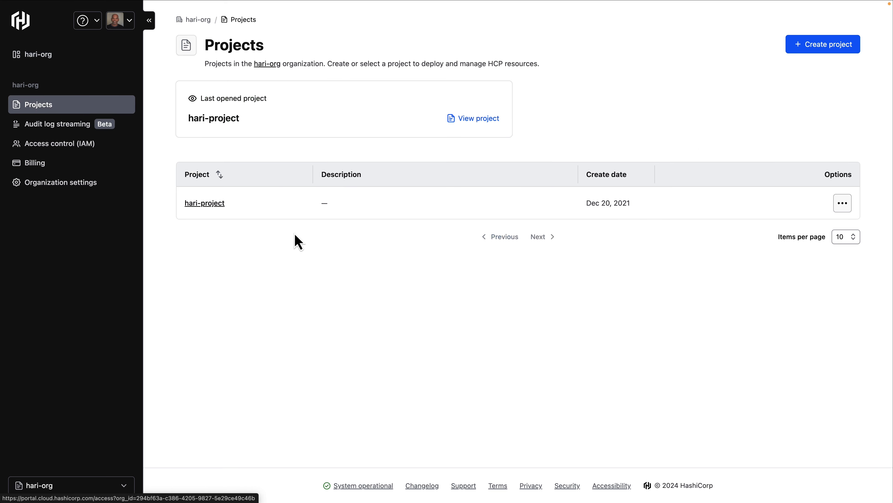
{"action": "left_click", "coordinate": [204, 203]}
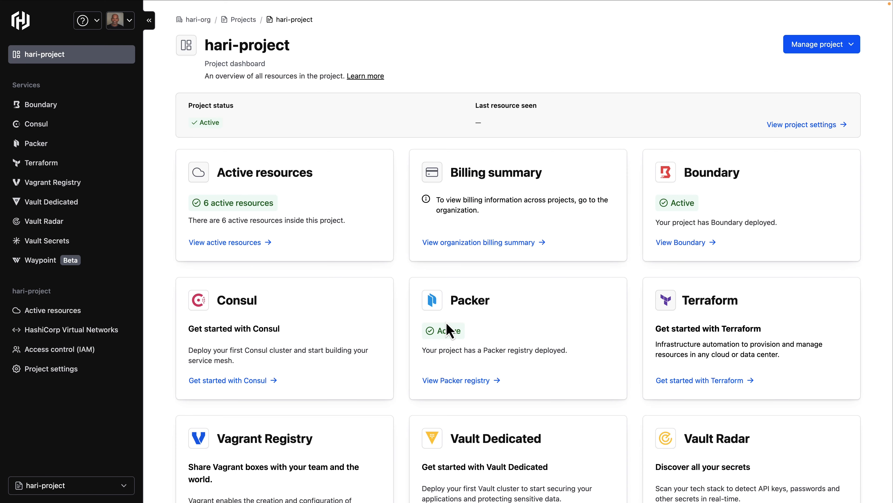
{"action": "left_click", "coordinate": [36, 349]}
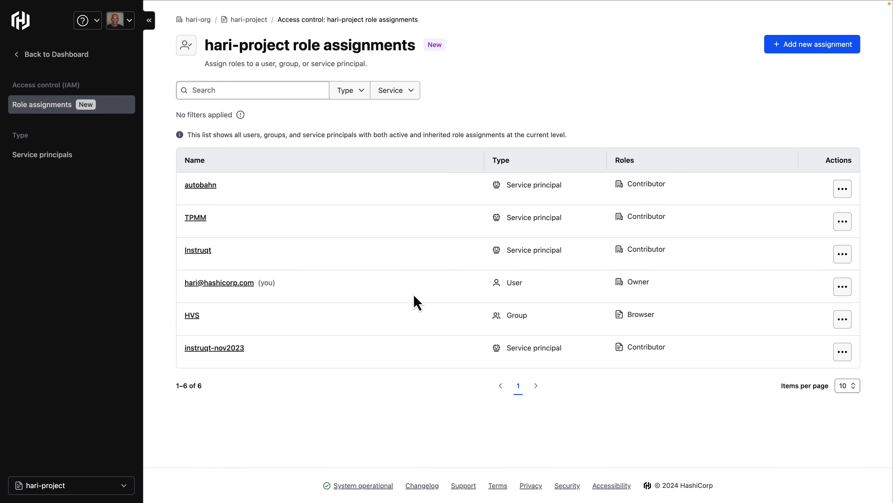
{"action": "left_click", "coordinate": [191, 316]}
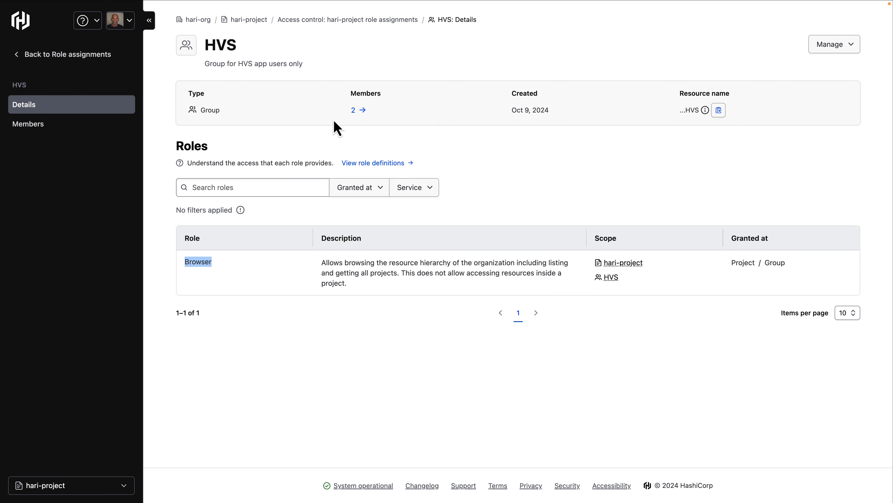
{"action": "left_click", "coordinate": [353, 110]}
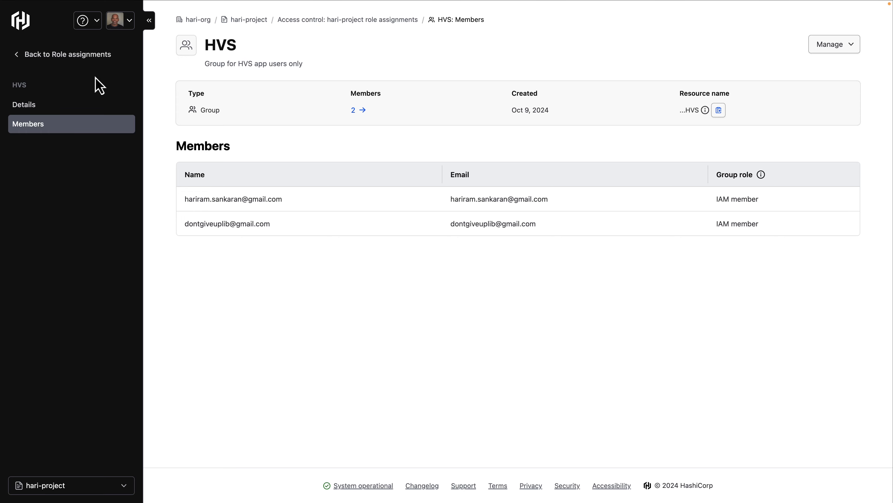
Step: Open the sample-app in Vault Secrets and review its secrets and role assignments
{"action": "left_click", "coordinate": [18, 56]}
{"action": "left_click", "coordinate": [16, 57]}
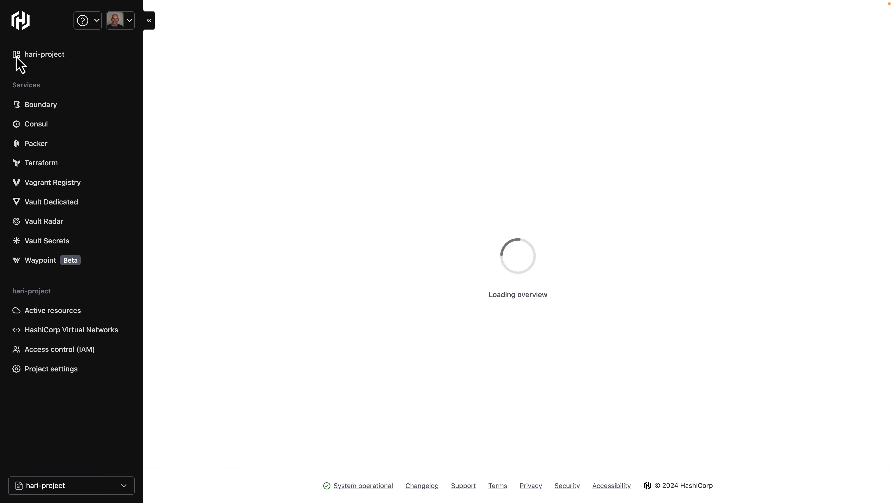
{"action": "left_click", "coordinate": [100, 243]}
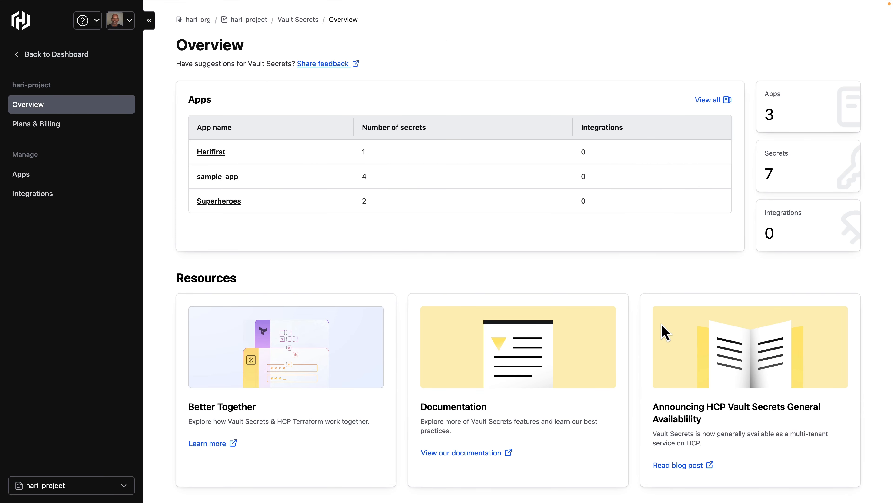
{"action": "left_click", "coordinate": [218, 176]}
{"action": "scroll", "coordinate": [390, 331], "scroll_direction": "down", "scroll_amount": 5}
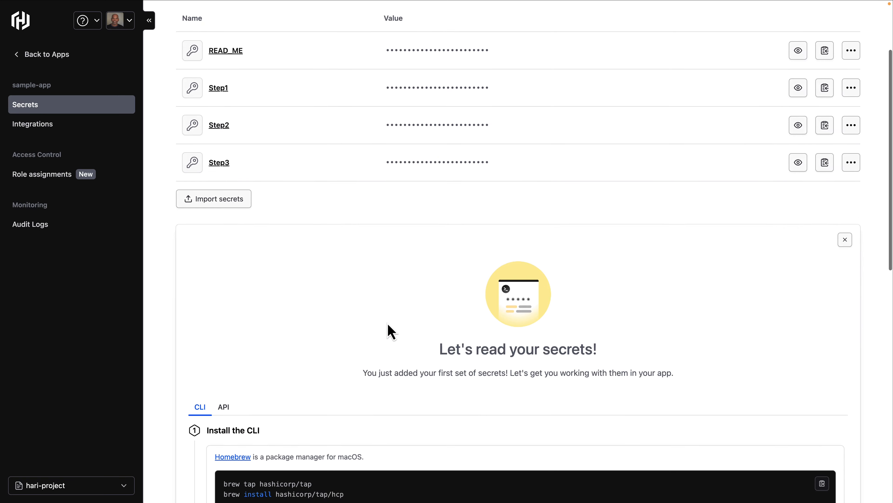
{"action": "left_click", "coordinate": [67, 176]}
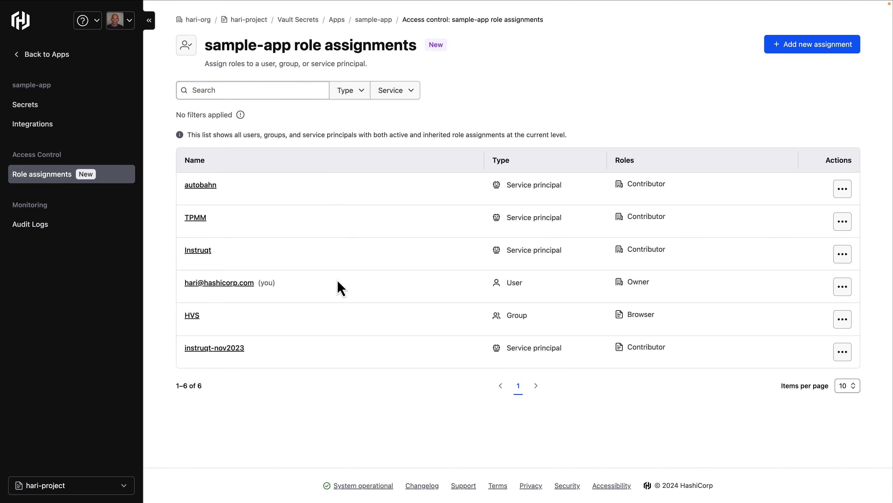
Step: Open the Harifirst app and review its role assignments
{"action": "left_click", "coordinate": [17, 58]}
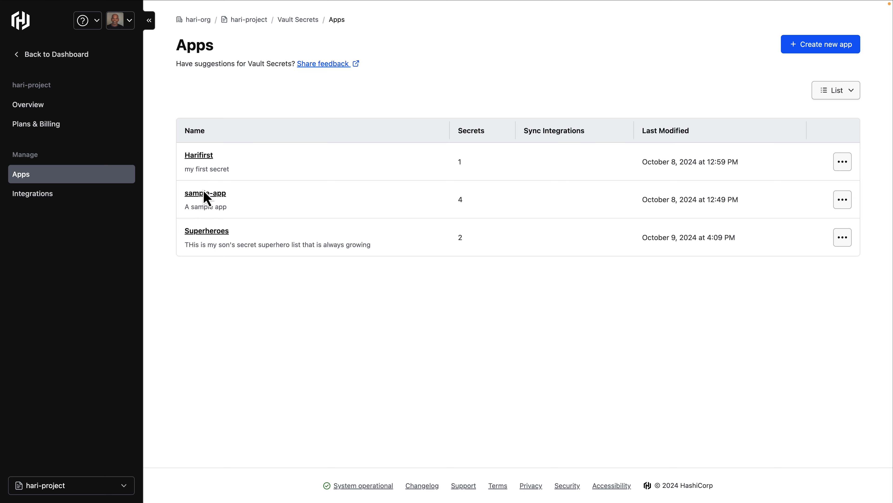
{"action": "left_click", "coordinate": [204, 156]}
{"action": "left_click", "coordinate": [13, 176]}
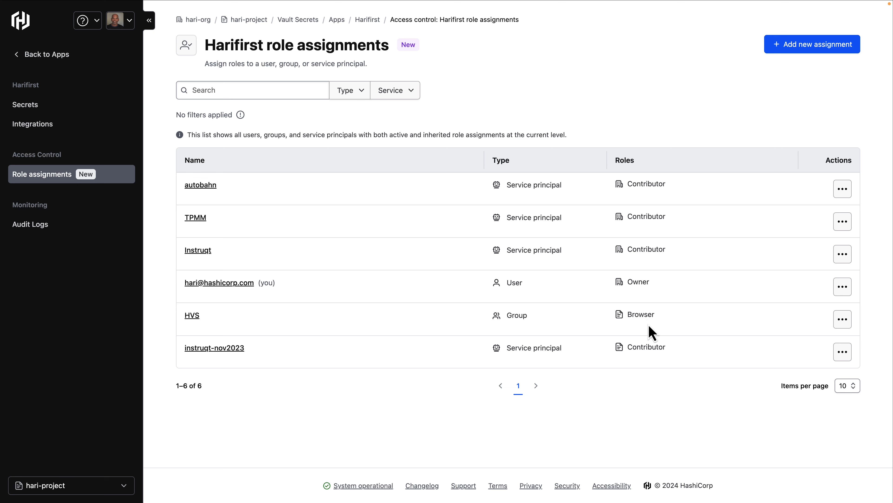
Step: Open the Superheroes app's role assignments and highlight the member user and their App Secret Reader role
{"action": "left_click", "coordinate": [16, 60]}
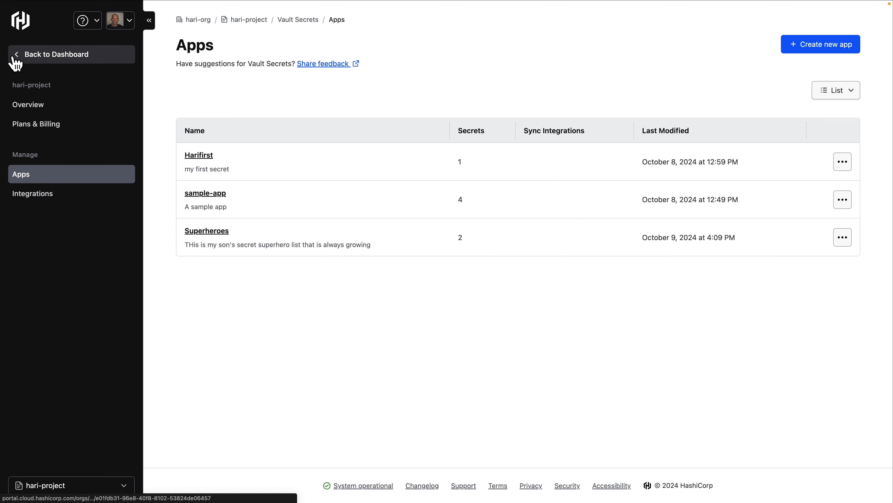
{"action": "left_click", "coordinate": [207, 231]}
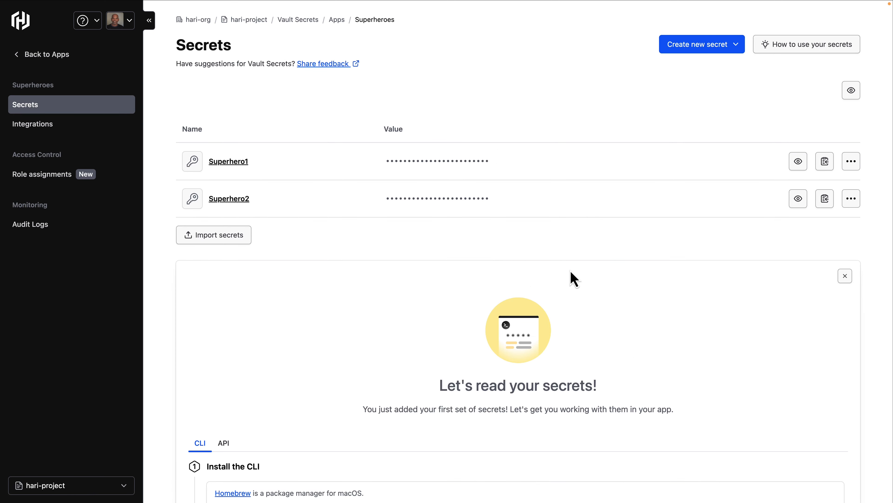
{"action": "left_click", "coordinate": [46, 176]}
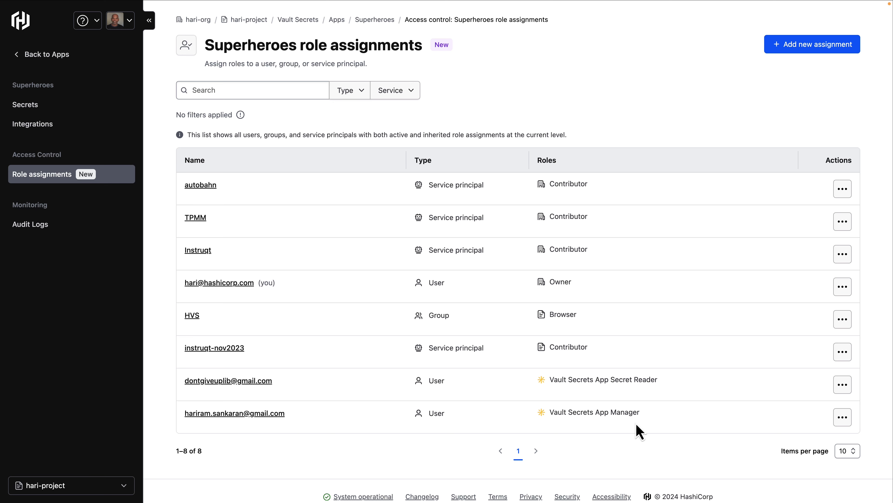
{"action": "left_click_drag", "start_coordinate": [286, 384], "coordinate": [184, 381]}
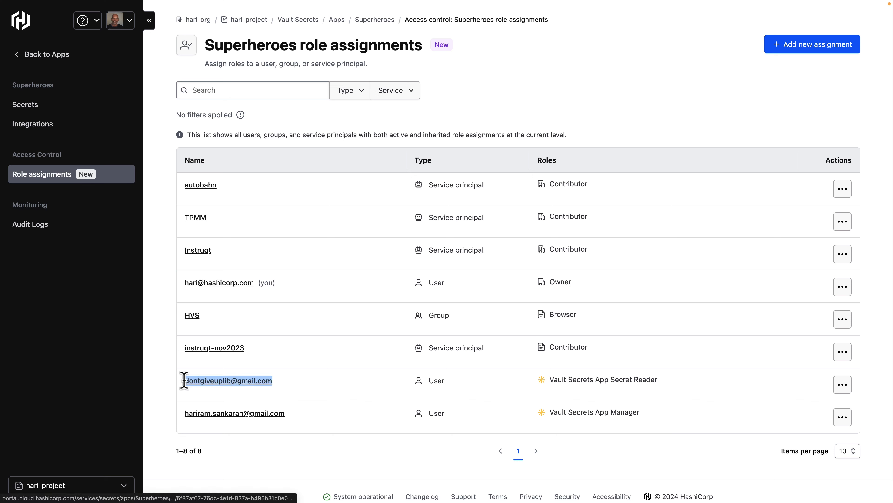
{"action": "left_click_drag", "start_coordinate": [666, 380], "coordinate": [594, 379]}
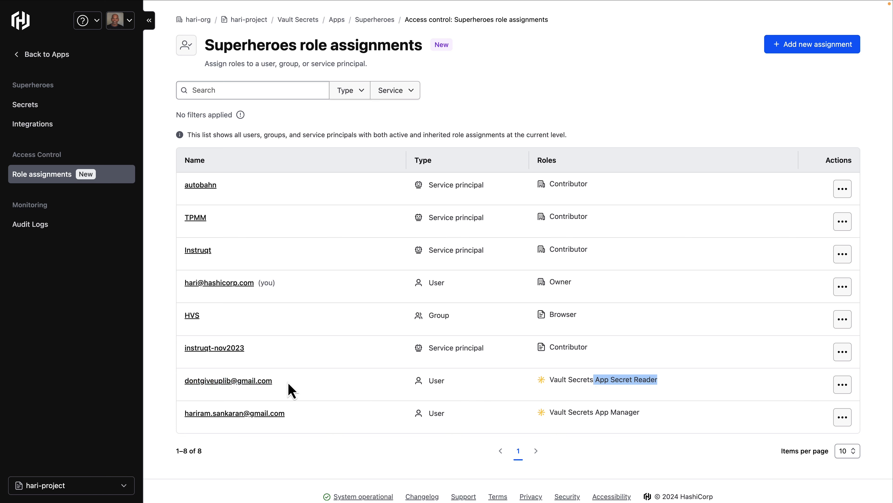
{"action": "left_click_drag", "start_coordinate": [285, 384], "coordinate": [185, 380]}
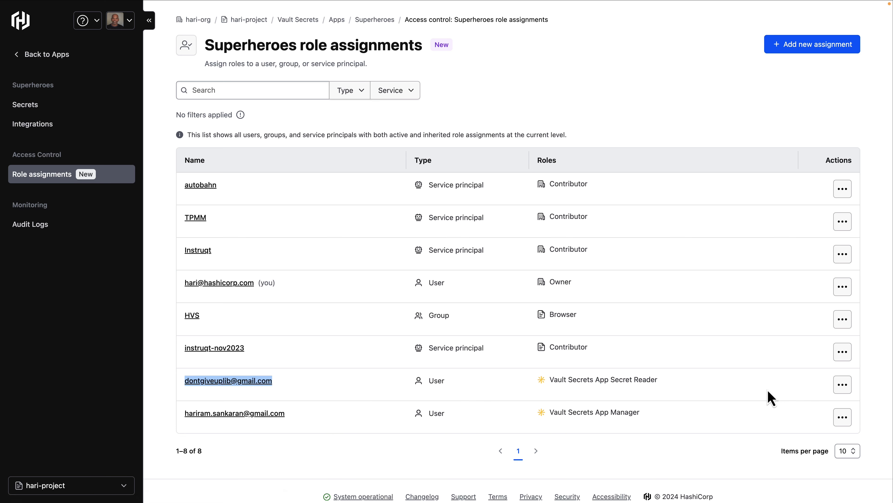